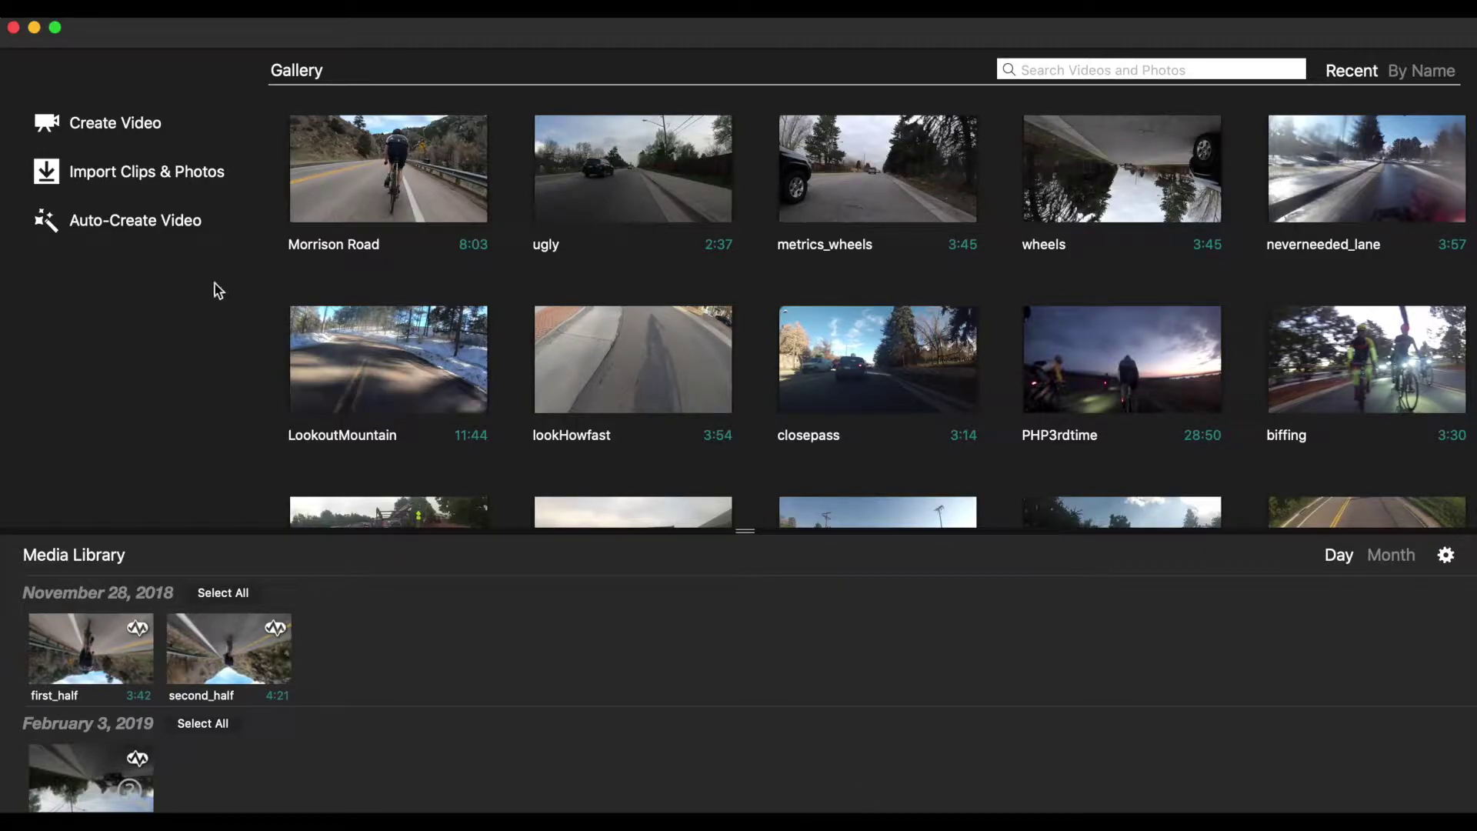
Start importing clips from another source and open the July folder inside Cycling Vids/2020 on the network drive
{"action": "left_click", "coordinate": [49, 175]}
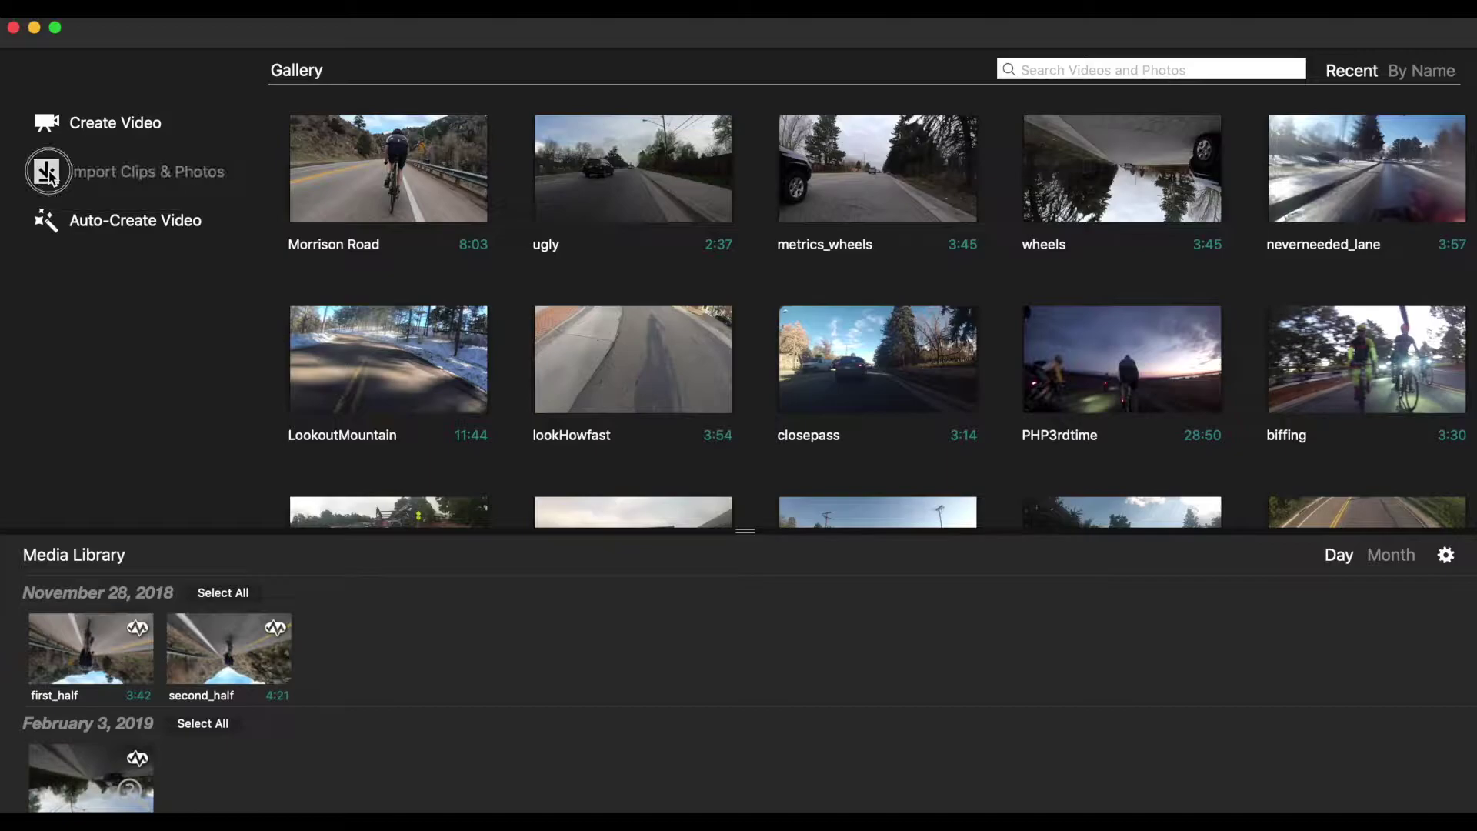
{"action": "left_click", "coordinate": [889, 479]}
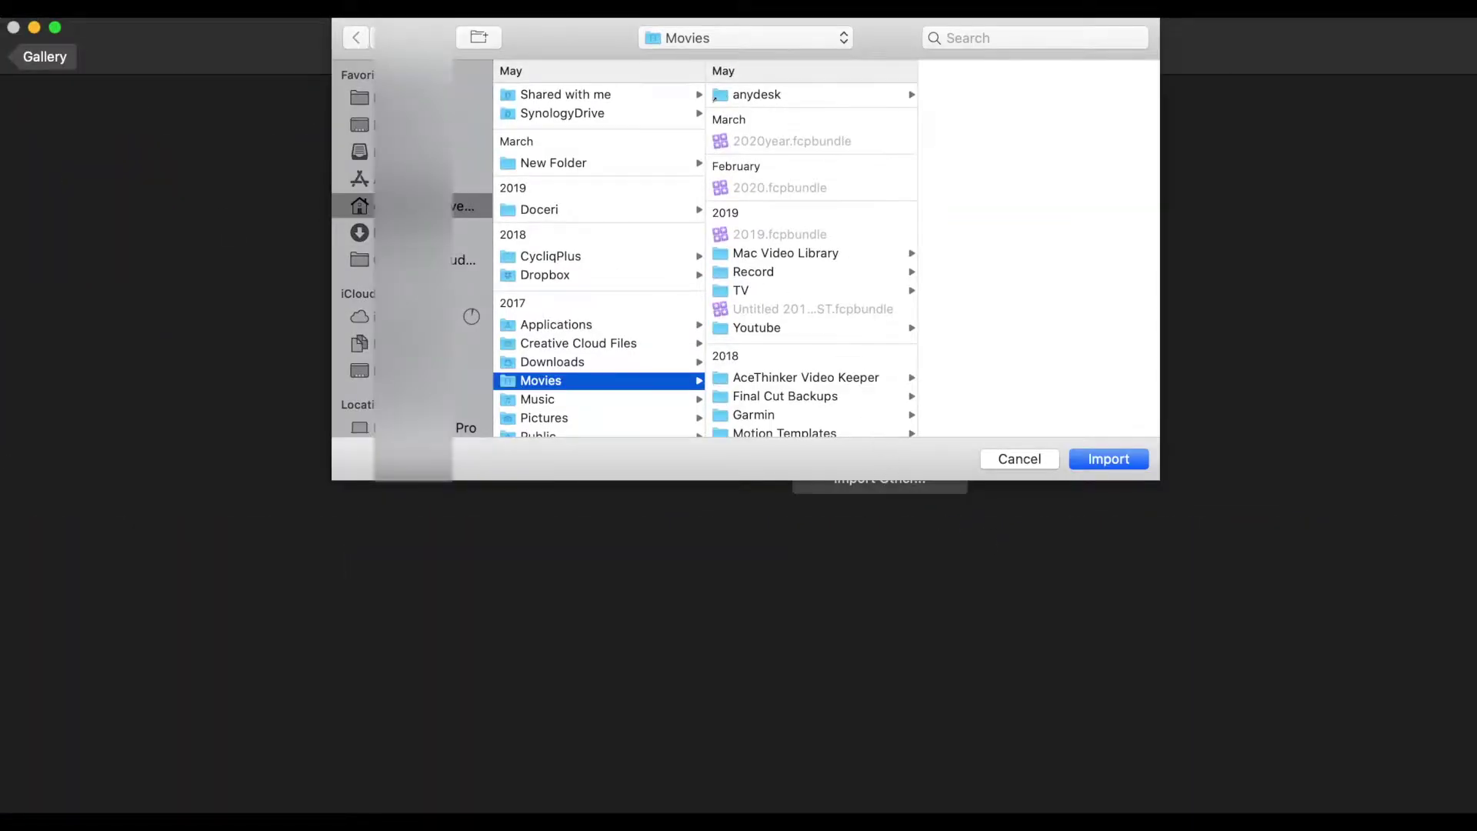
{"action": "scroll", "coordinate": [412, 246], "scroll_direction": "down", "scroll_amount": 4}
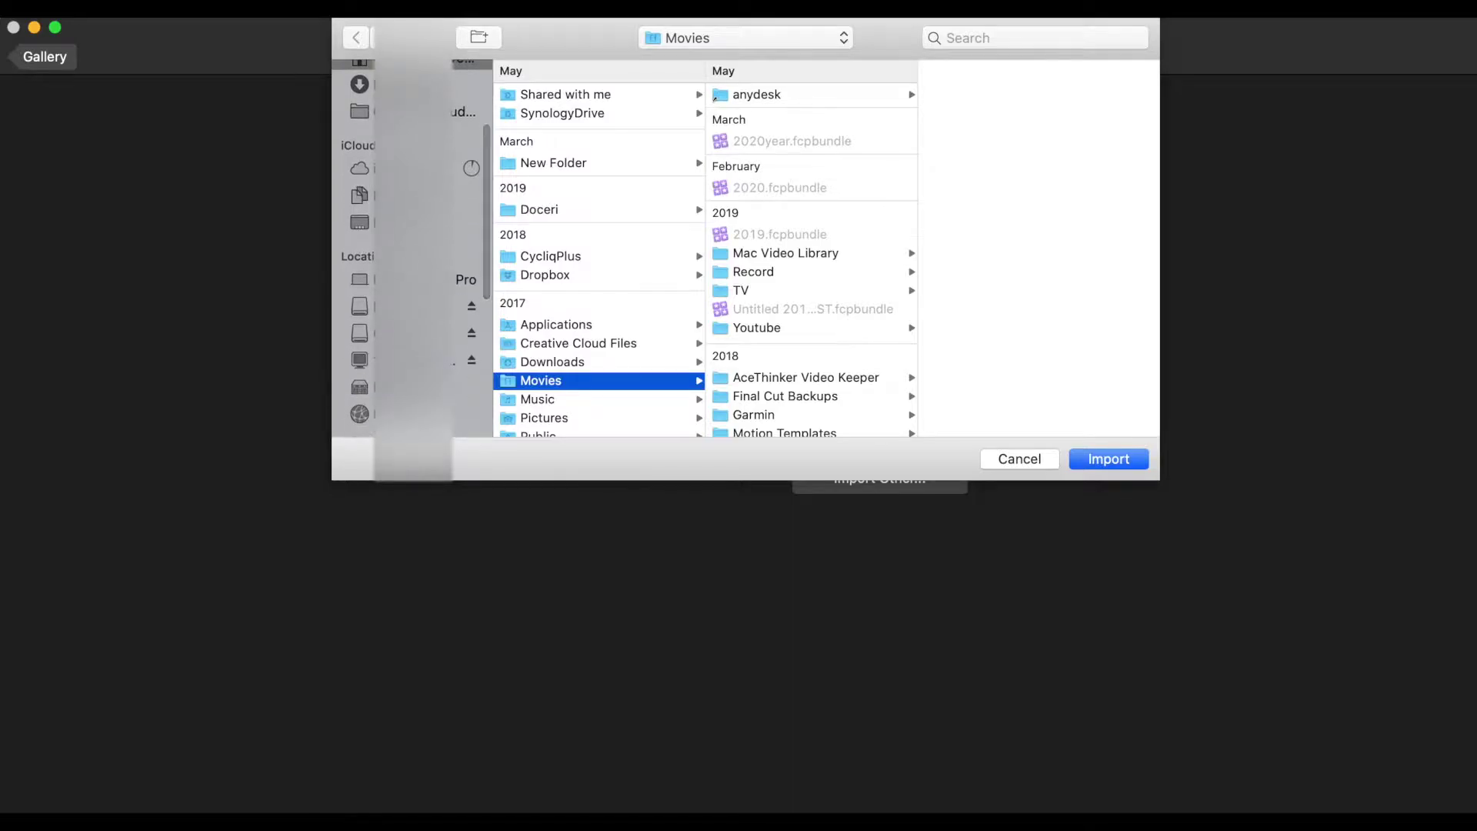
{"action": "scroll", "coordinate": [412, 246], "scroll_direction": "down", "scroll_amount": 5}
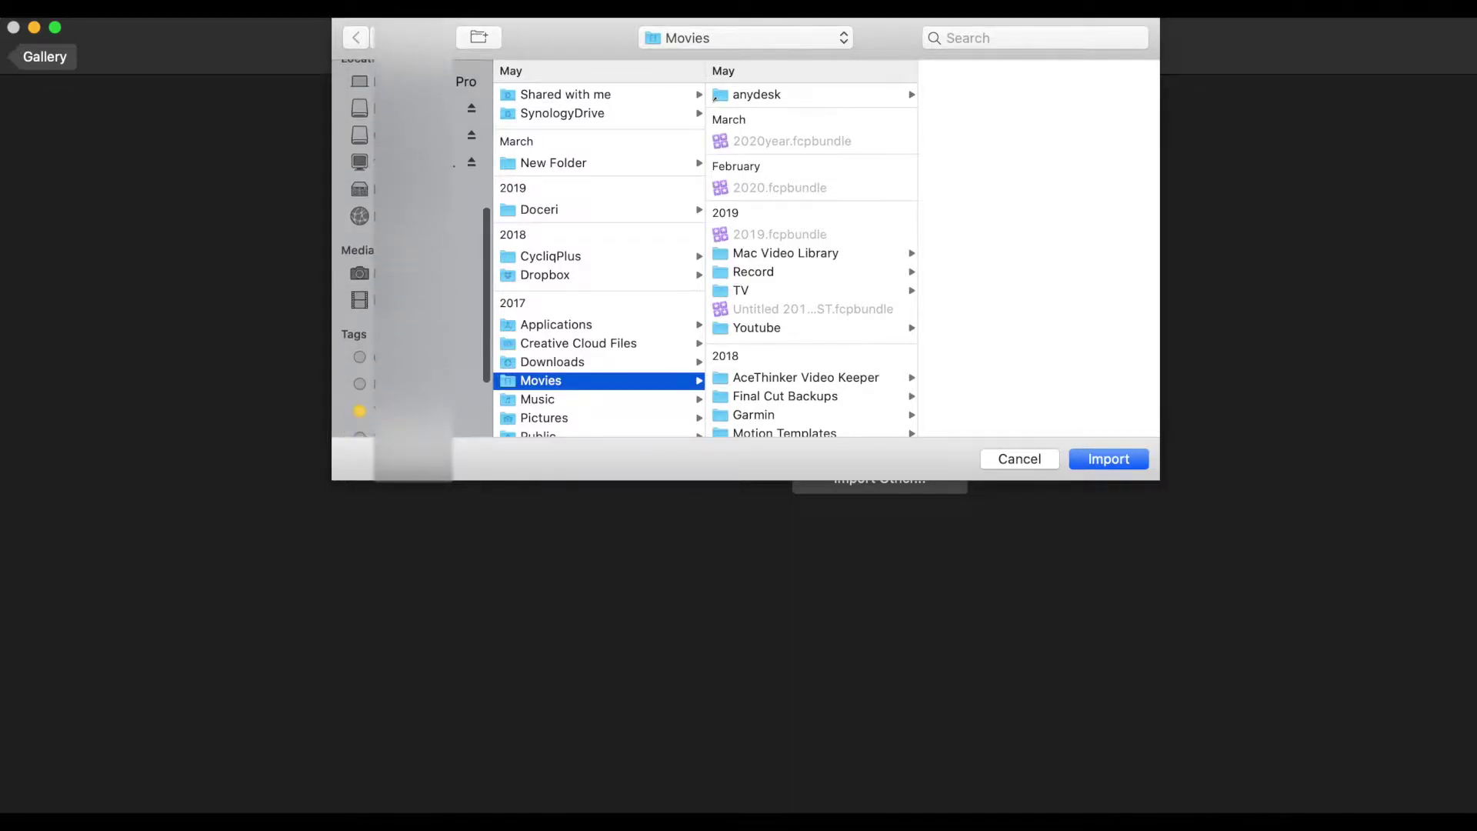
{"action": "left_click", "coordinate": [400, 162]}
{"action": "left_click", "coordinate": [559, 267]}
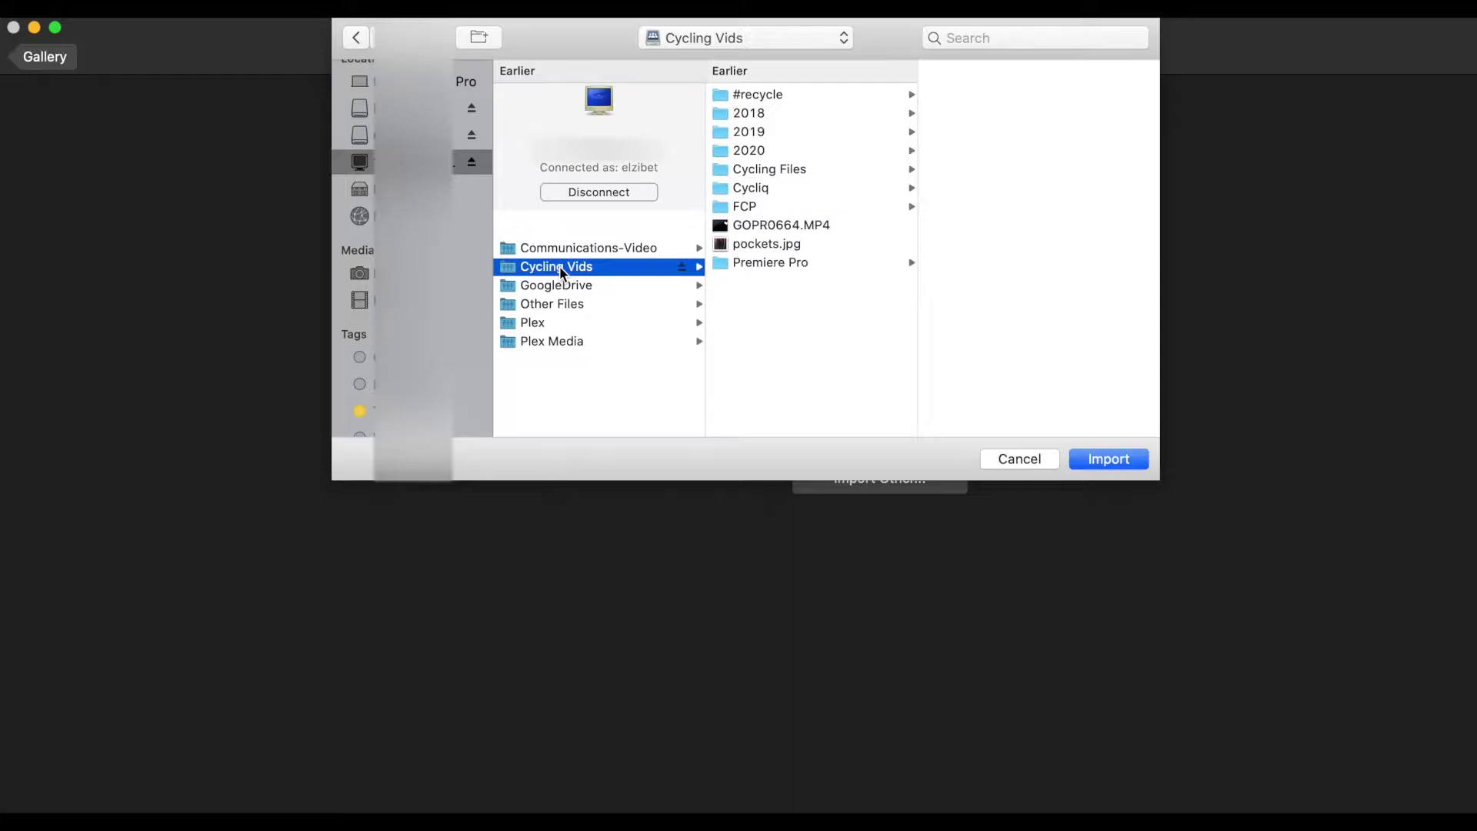
{"action": "left_click", "coordinate": [756, 150]}
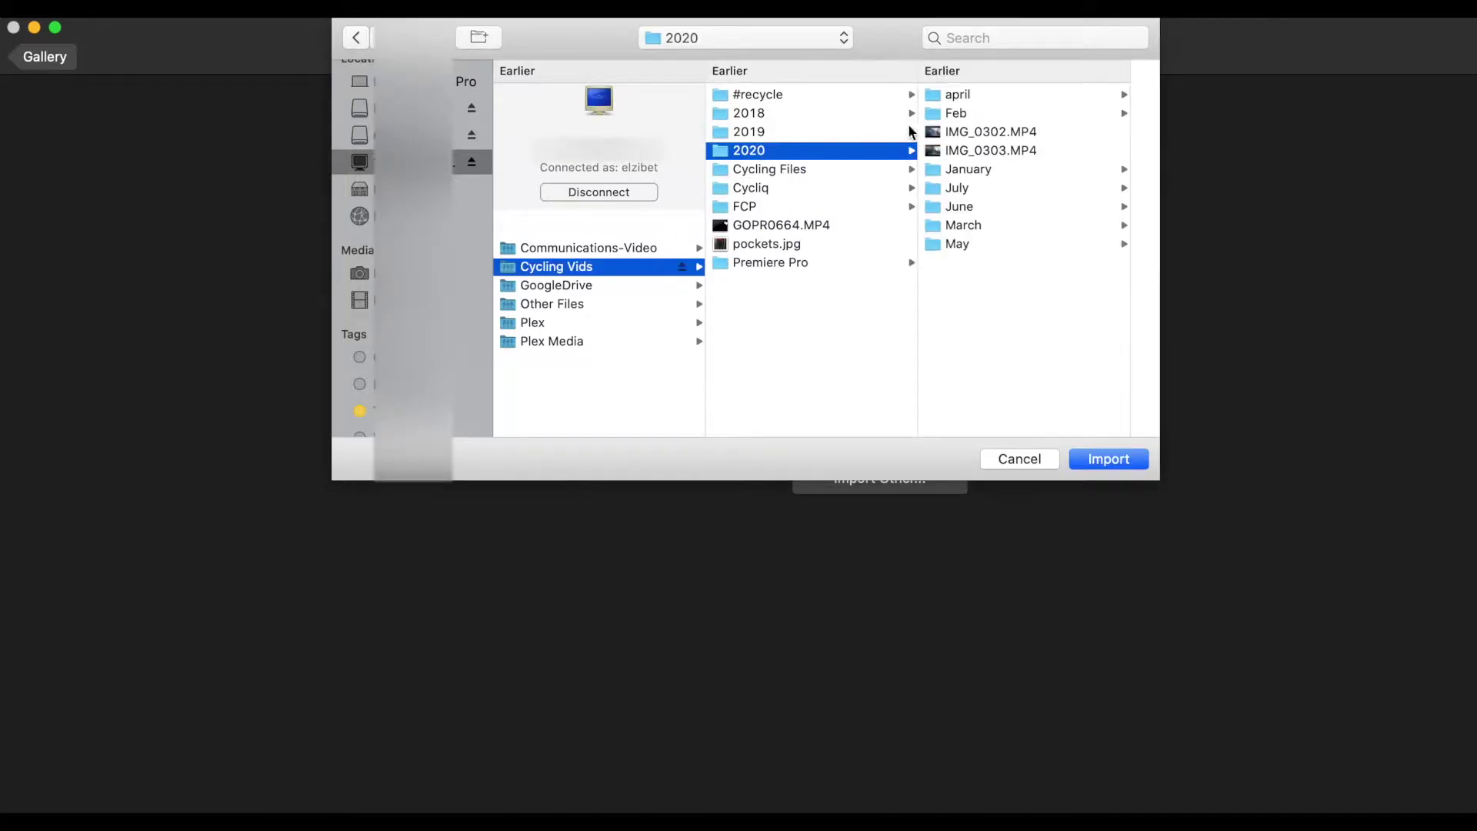
{"action": "left_click", "coordinate": [980, 190]}
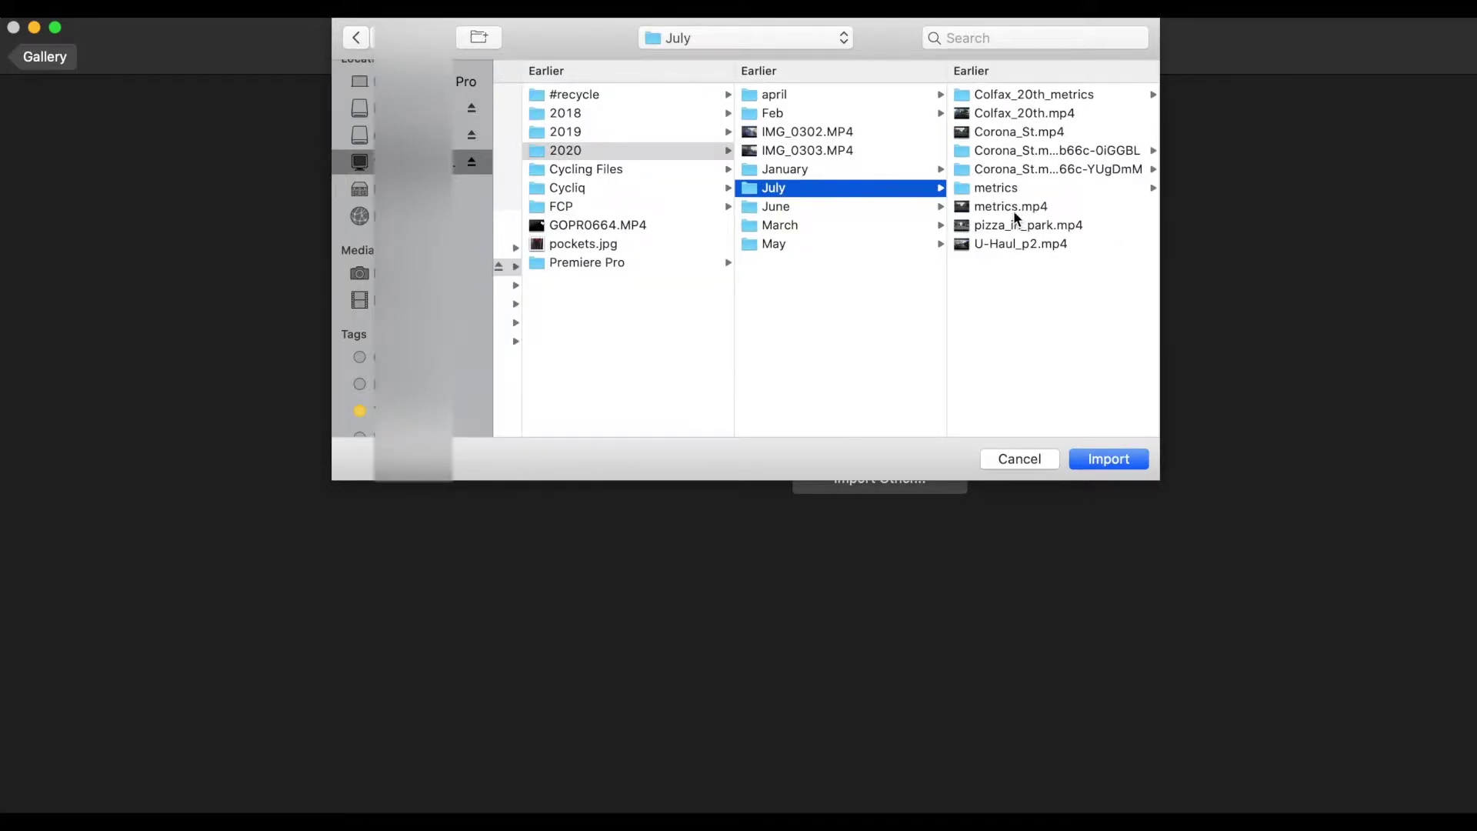
Import Corona_St.mp4 without copying it into the Clip Library folder, and finish the import
{"action": "left_click", "coordinate": [1027, 133]}
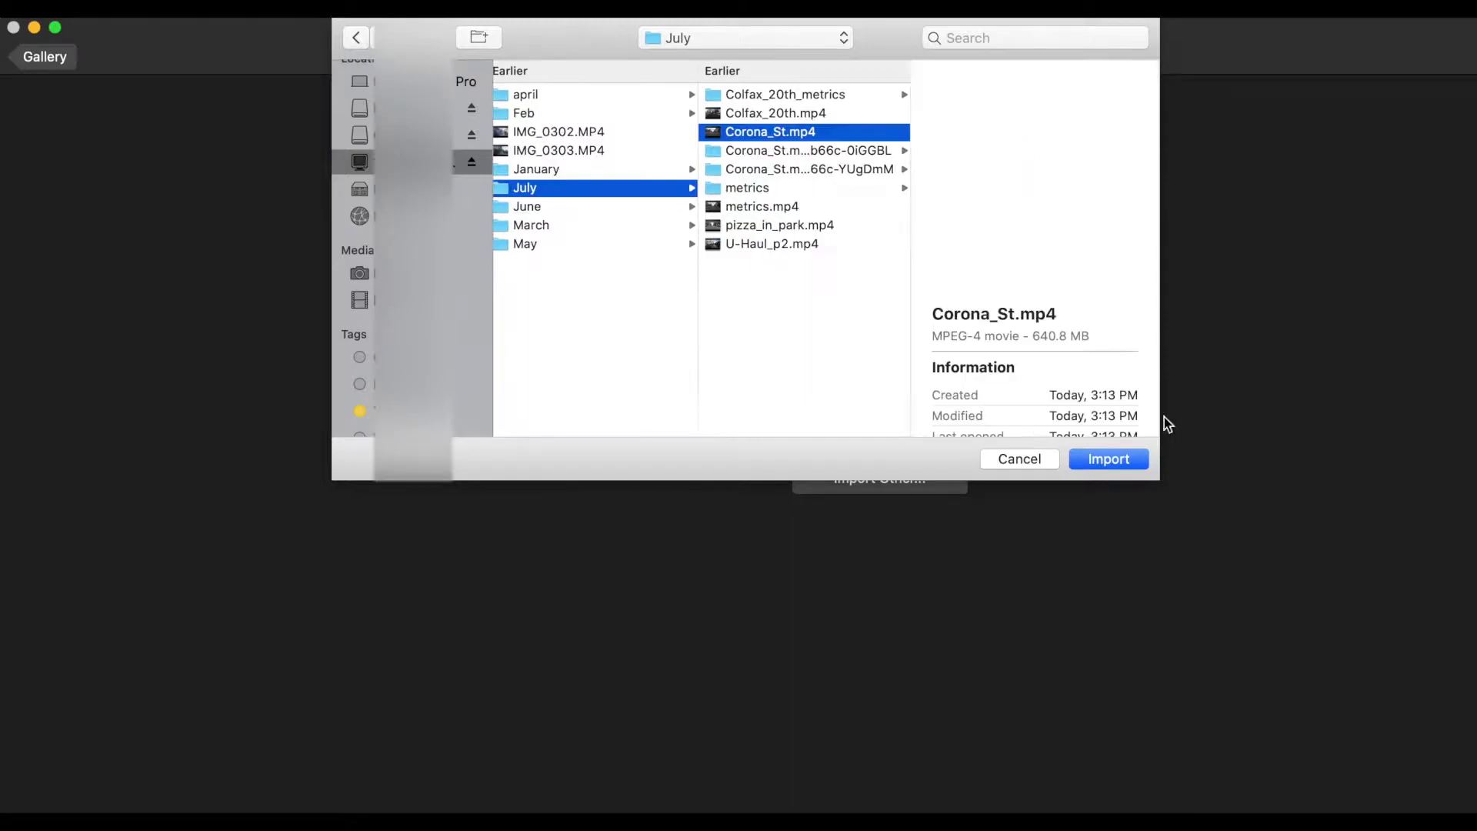
{"action": "left_click", "coordinate": [1119, 460]}
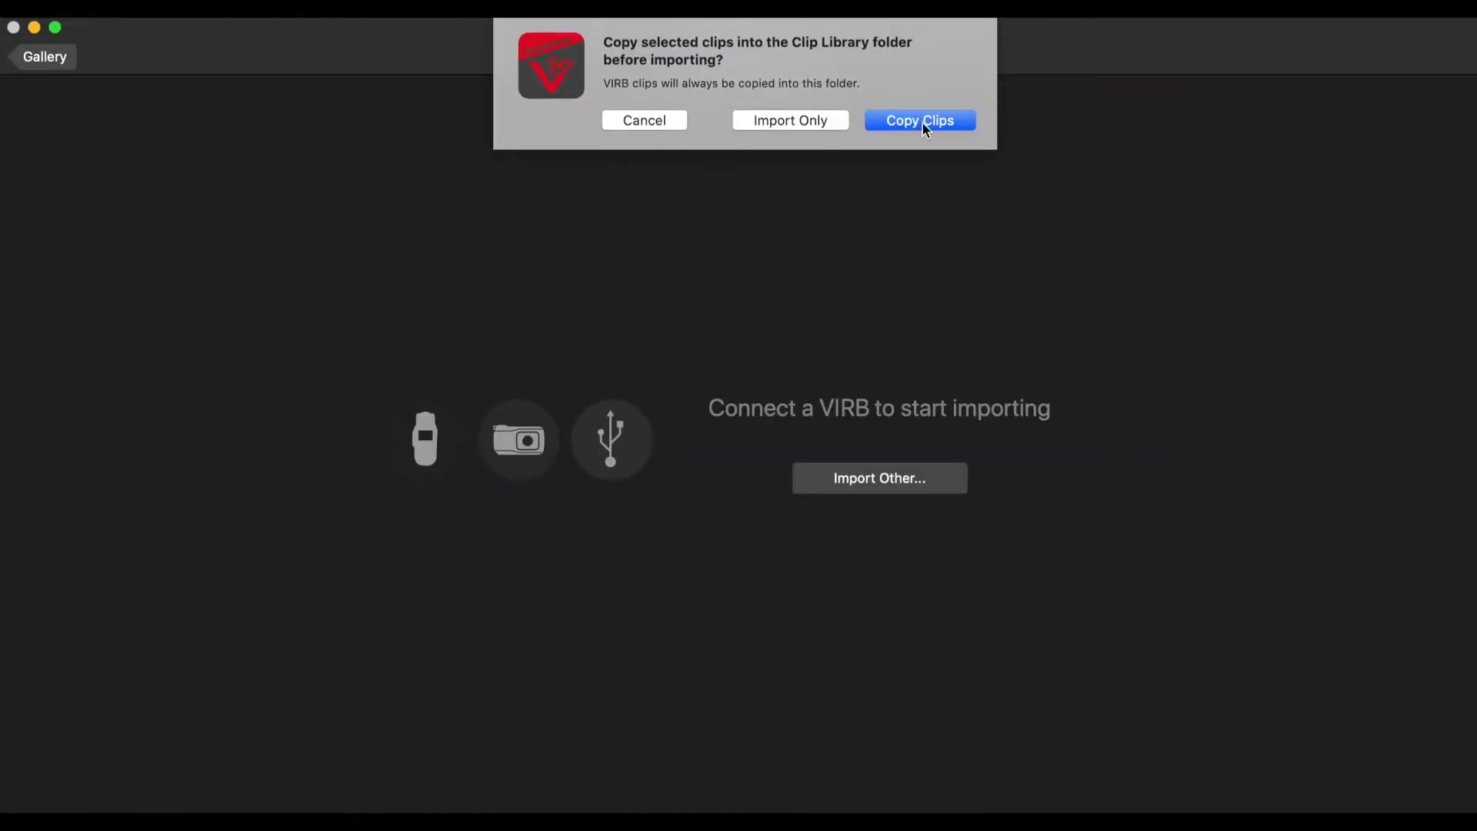
{"action": "left_click", "coordinate": [784, 122]}
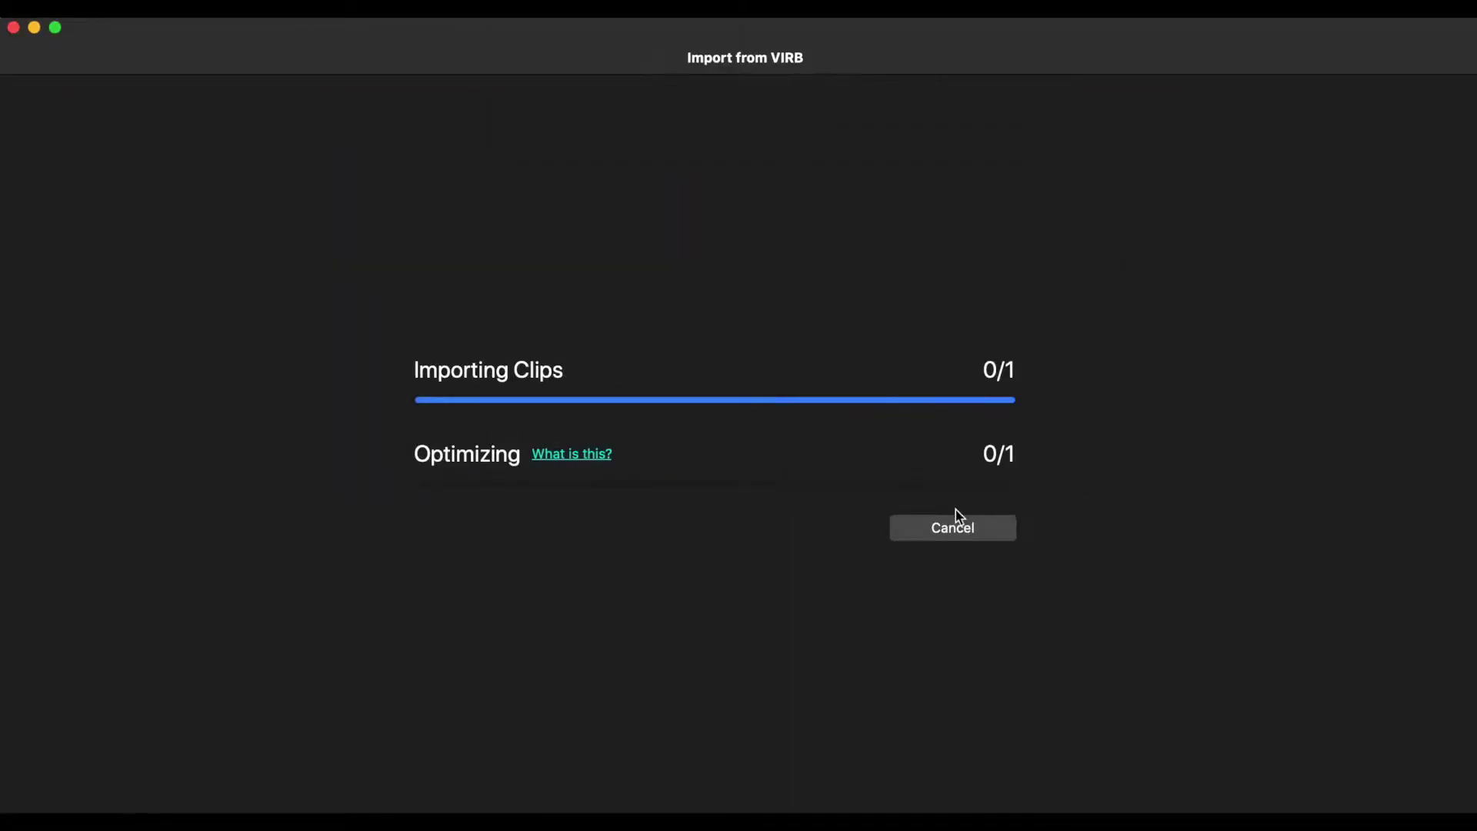
{"action": "left_click", "coordinate": [920, 533]}
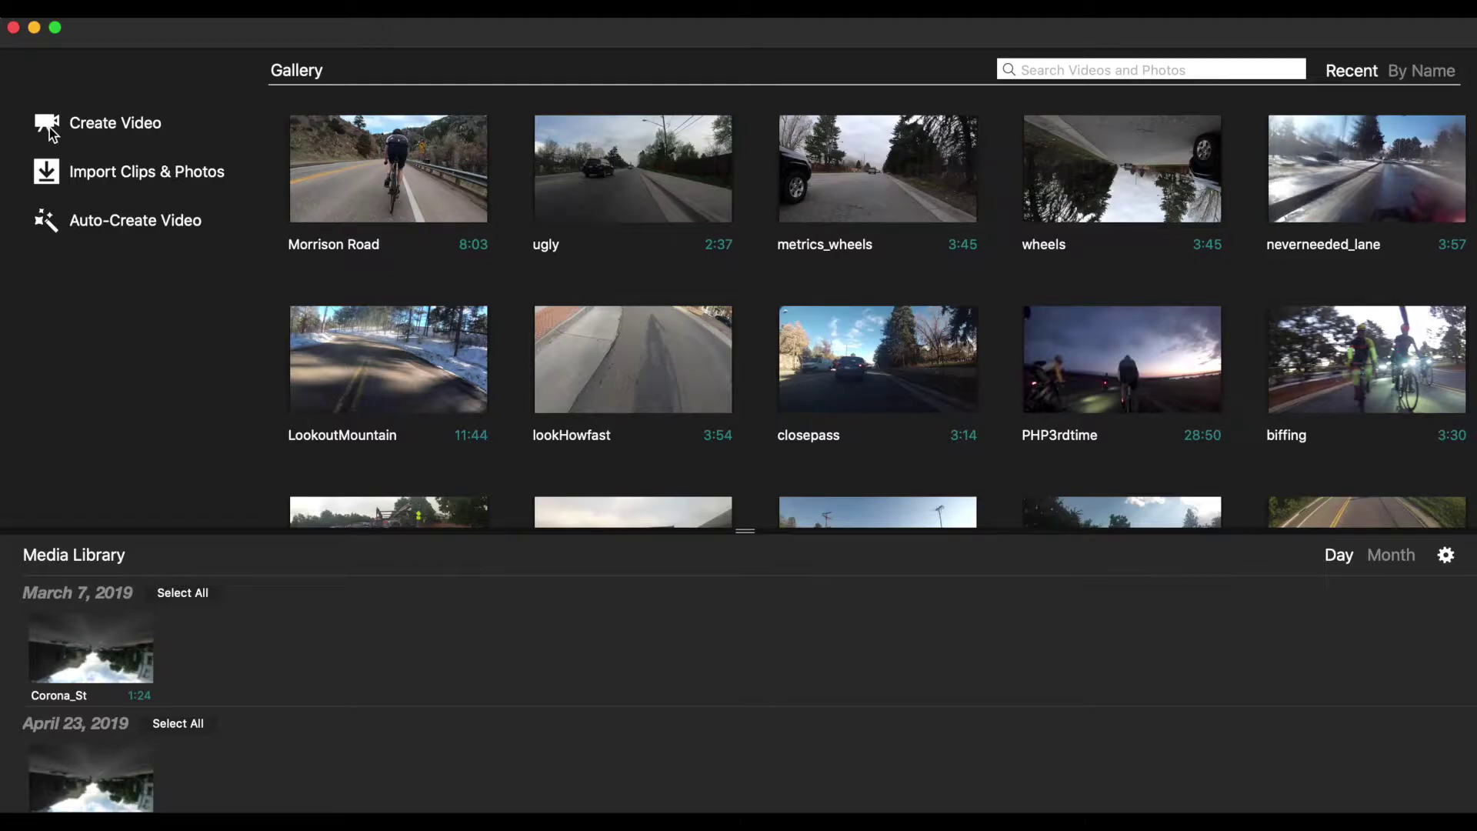
Create a new video named Metrics and add the Corona_St clip to its timeline
{"action": "left_click", "coordinate": [49, 127]}
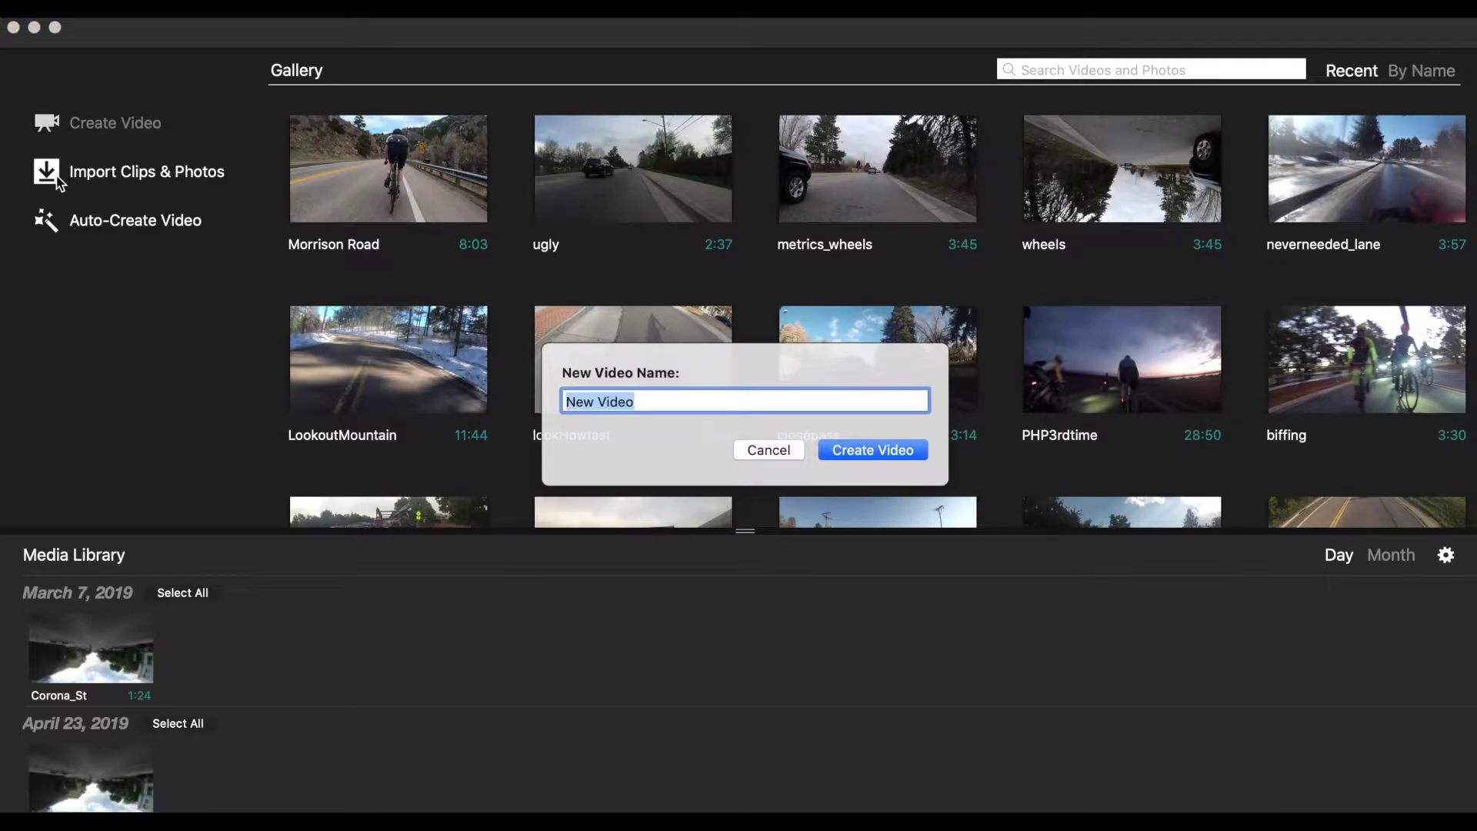
{"action": "type", "text": "Metrics"}
{"action": "key", "text": "Return"}
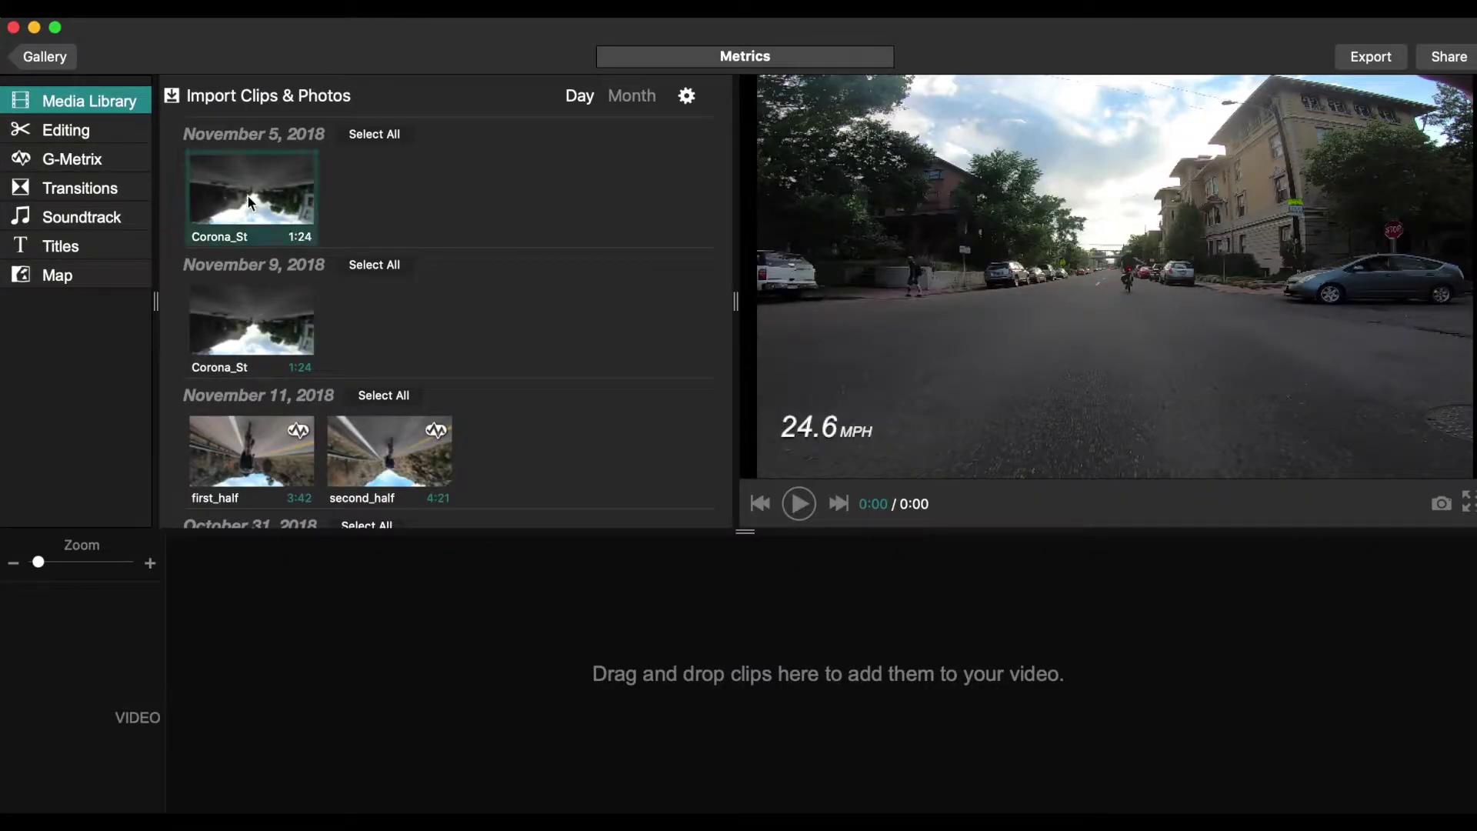
{"action": "left_click_drag", "start_coordinate": [243, 195], "coordinate": [317, 679]}
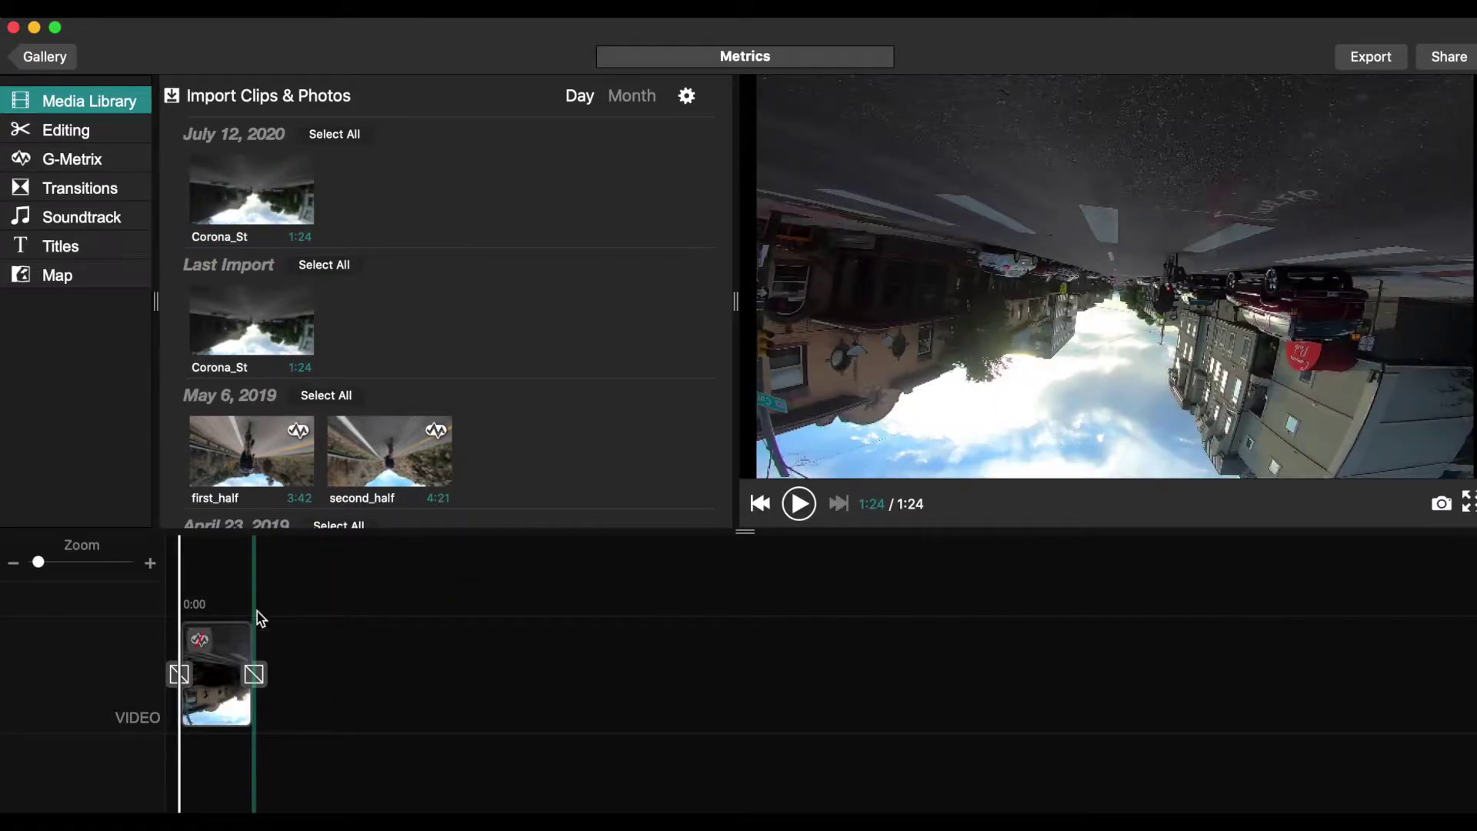
Rotate the Corona_St clip on the timeline by 180° and check the picture at another point of the clip
{"action": "left_click", "coordinate": [212, 696]}
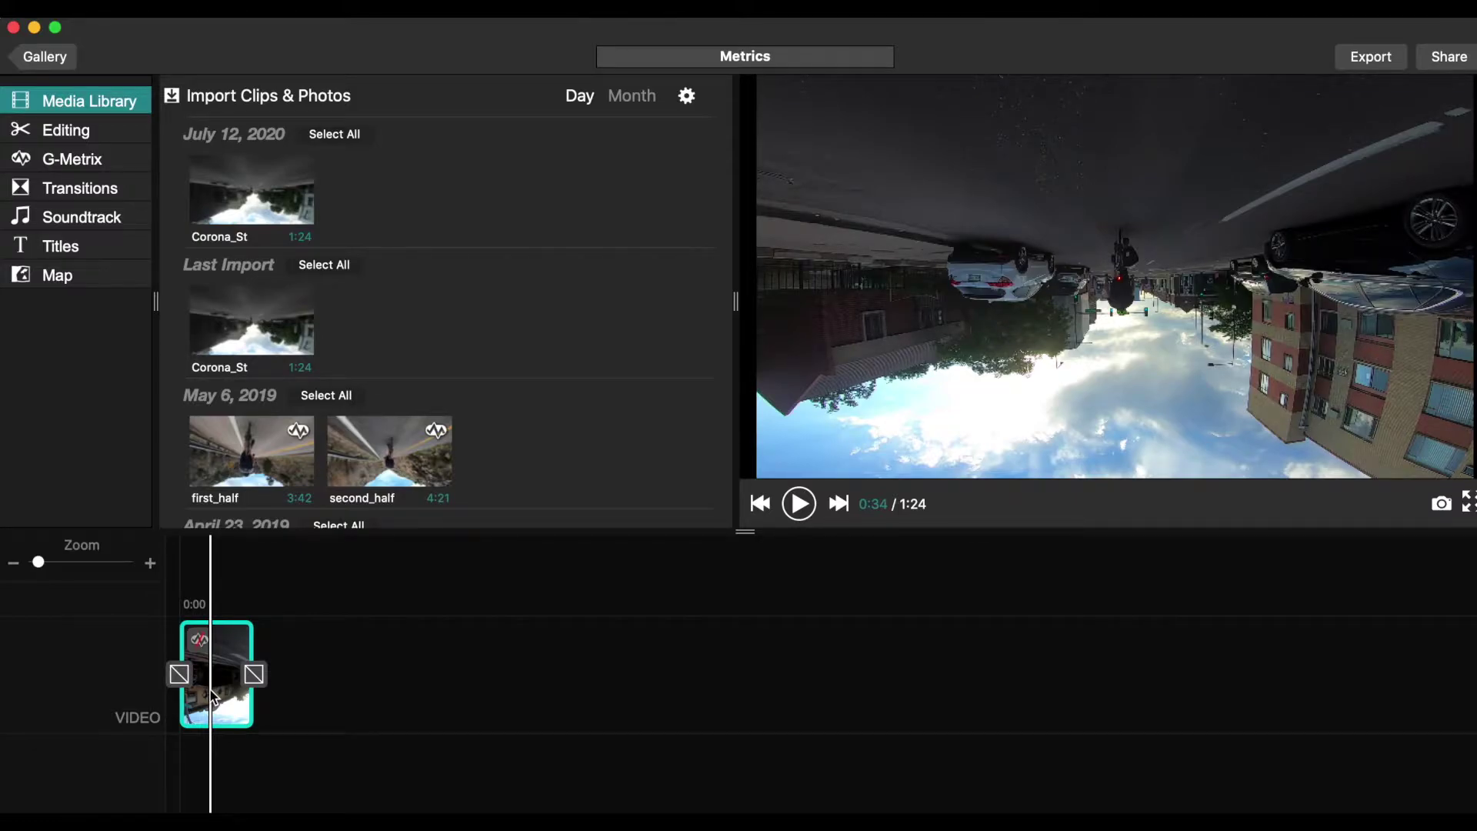
{"action": "left_click", "coordinate": [86, 143]}
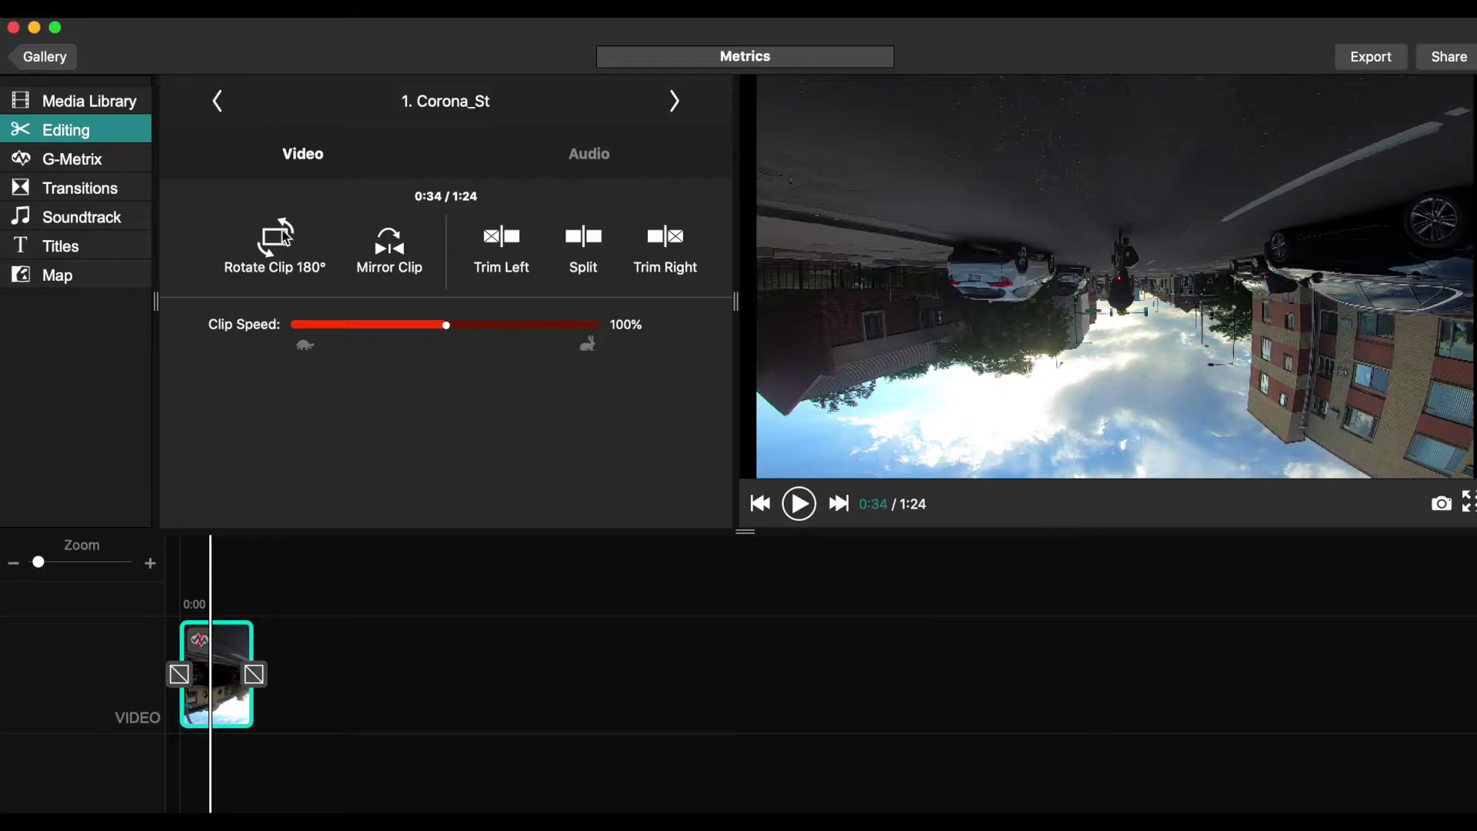
{"action": "left_click", "coordinate": [282, 248]}
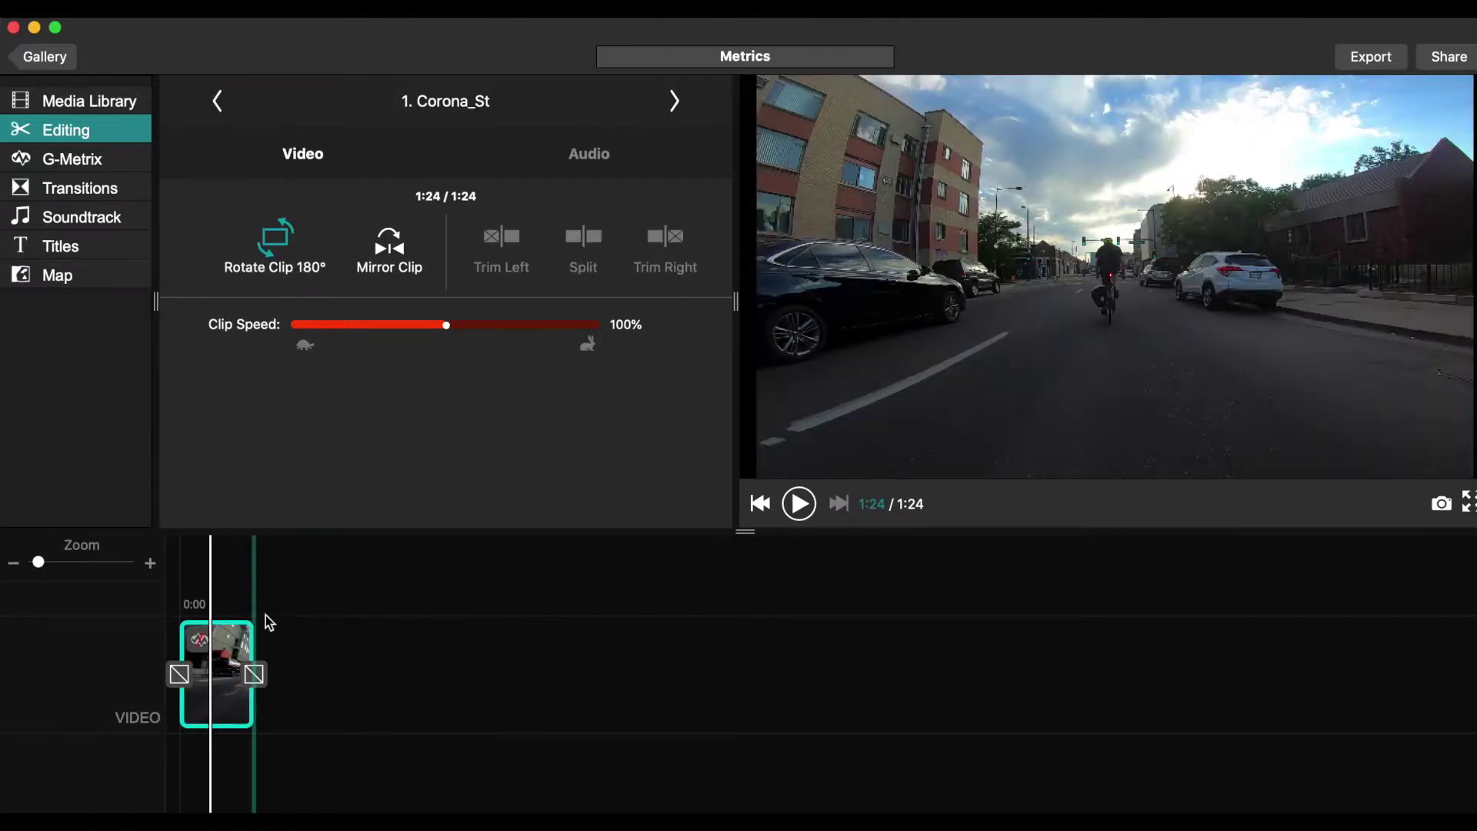
{"action": "left_click", "coordinate": [233, 583]}
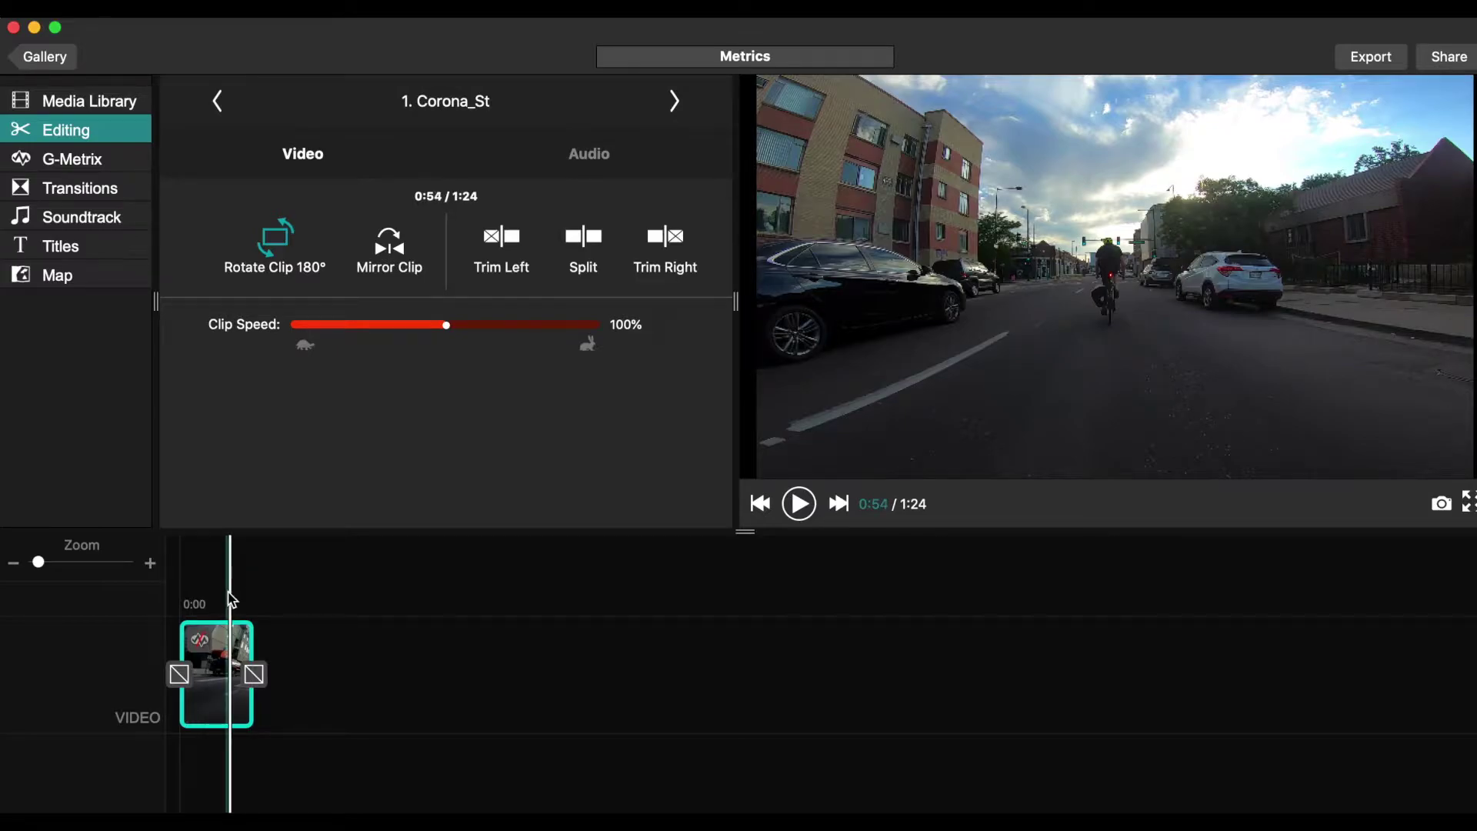
Start a G-Metrix import for the Corona_St clip and choose the connected Edge 520 as the log source
{"action": "left_click", "coordinate": [67, 158]}
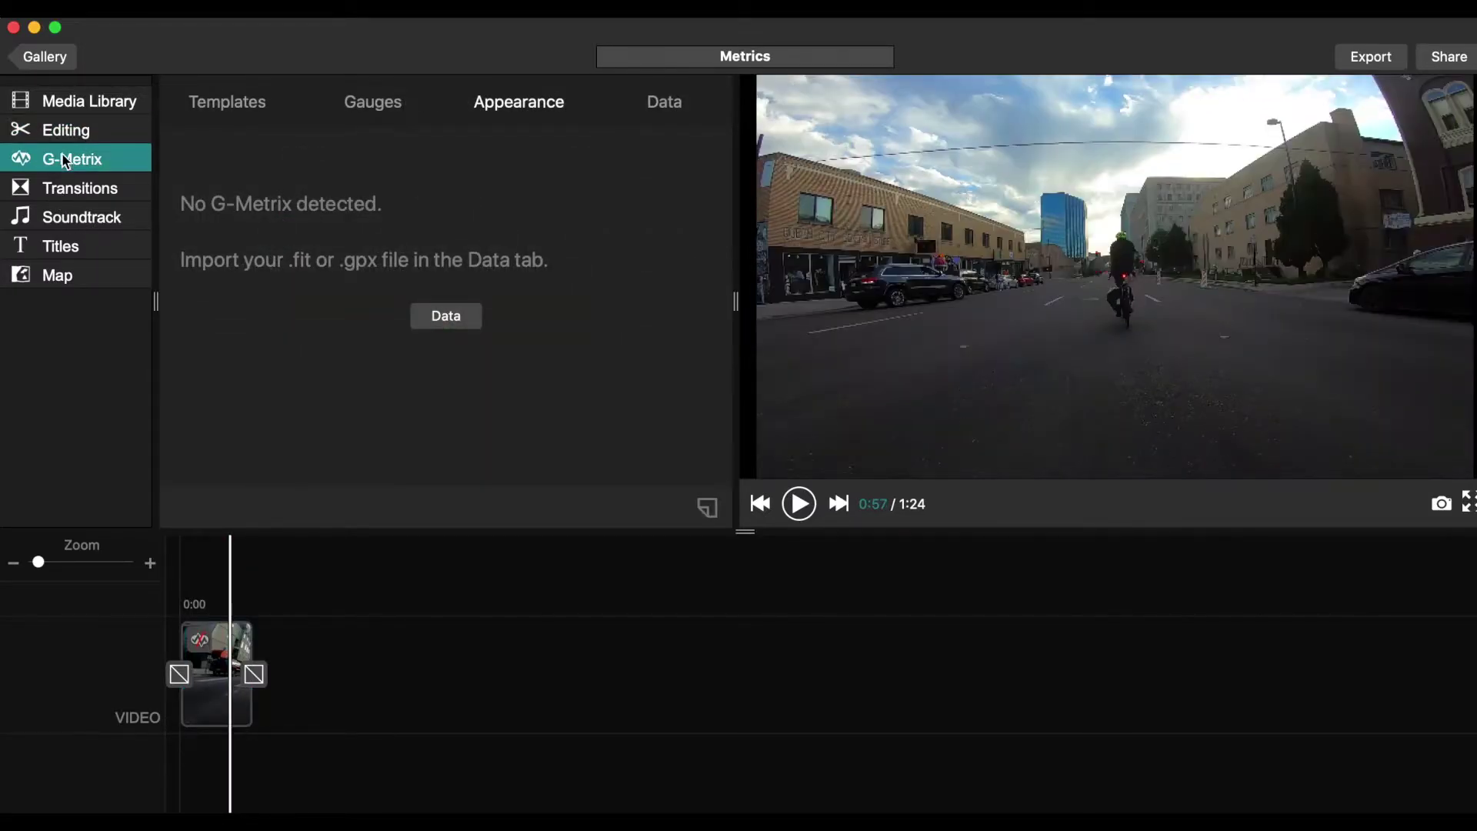
{"action": "left_click", "coordinate": [210, 649]}
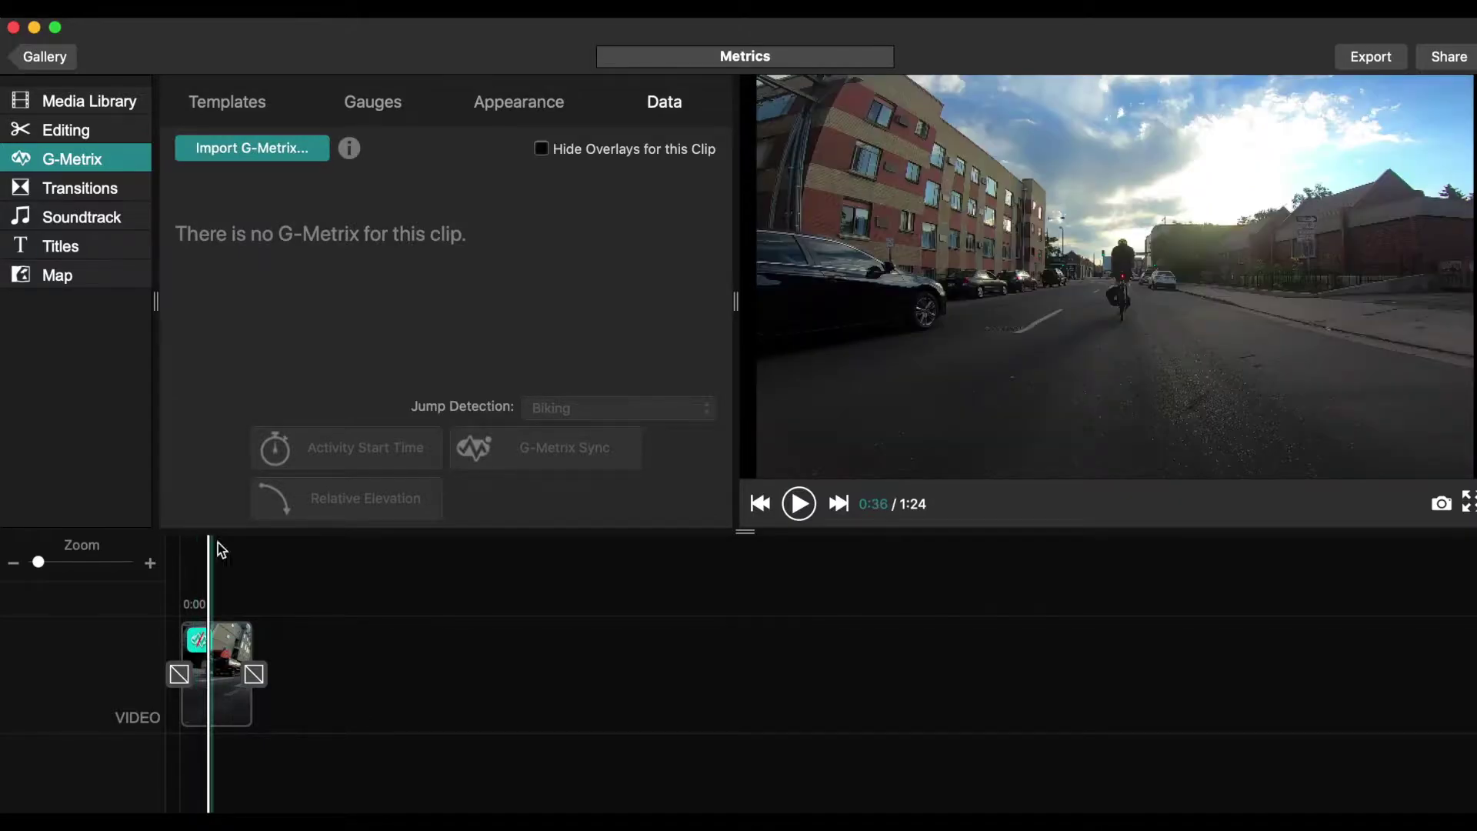
{"action": "left_click", "coordinate": [261, 154]}
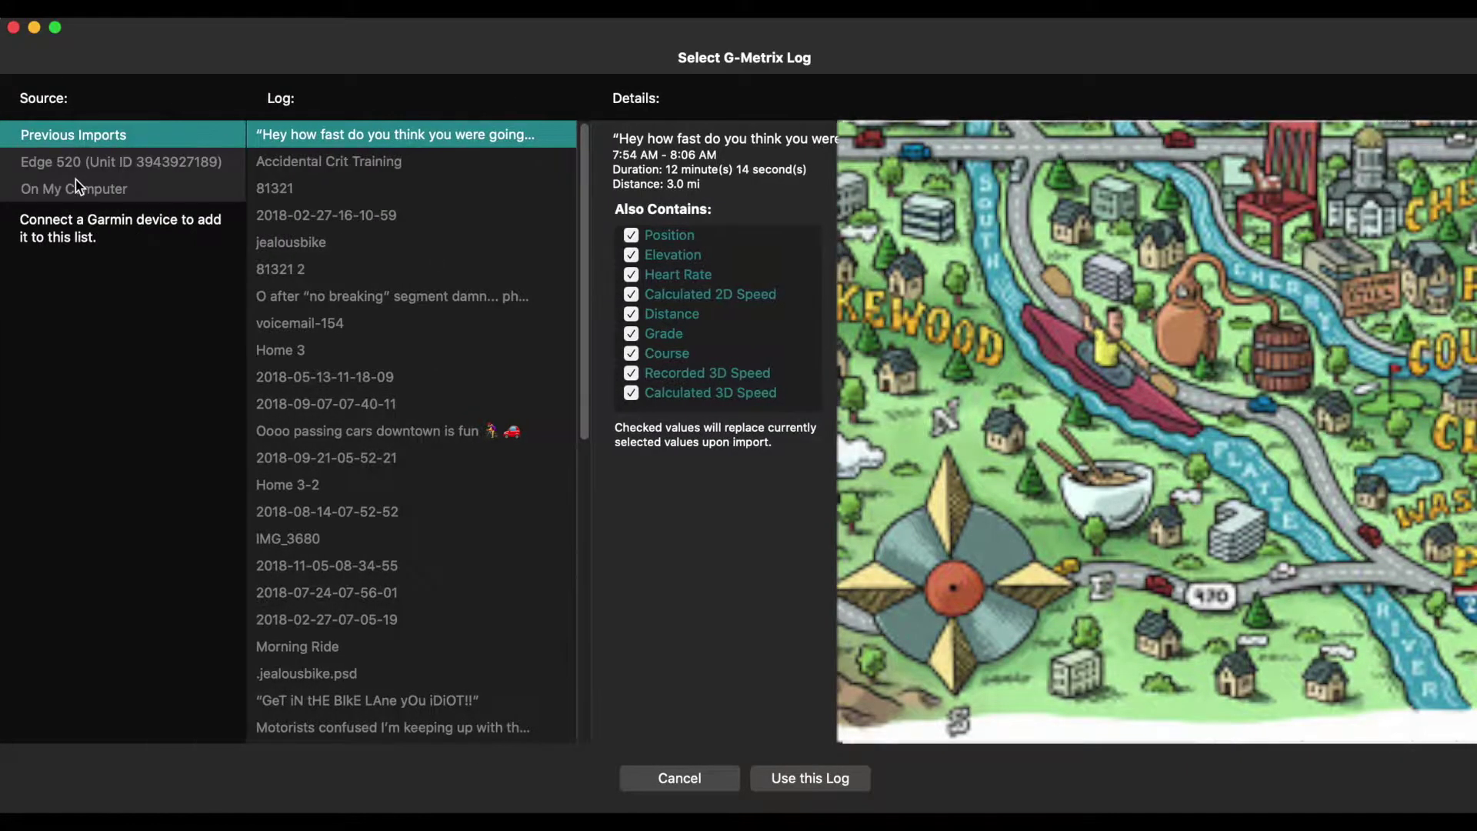
{"action": "left_click", "coordinate": [66, 169]}
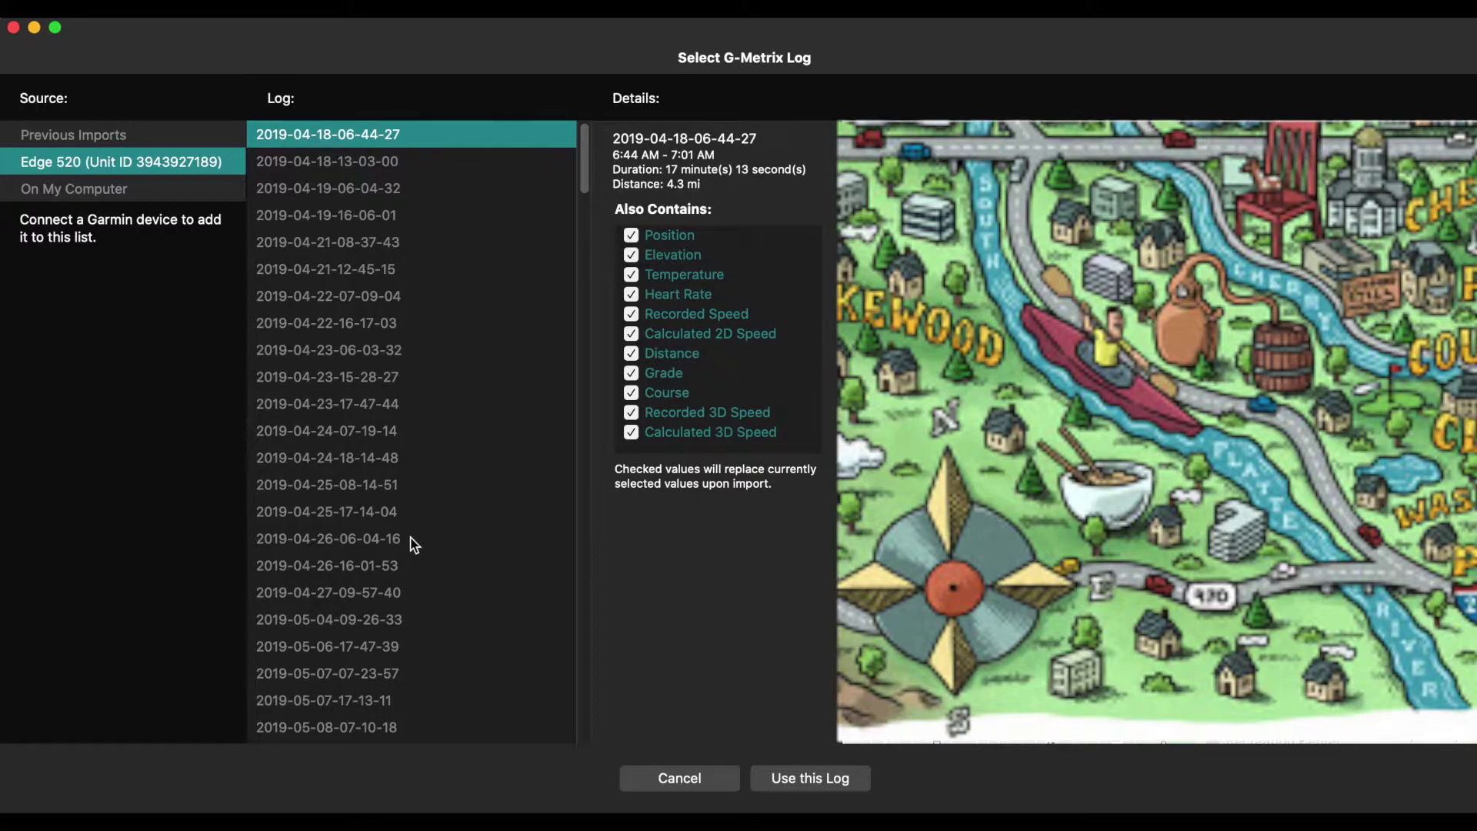
{"action": "scroll", "coordinate": [411, 540], "scroll_direction": "down", "scroll_amount": 10}
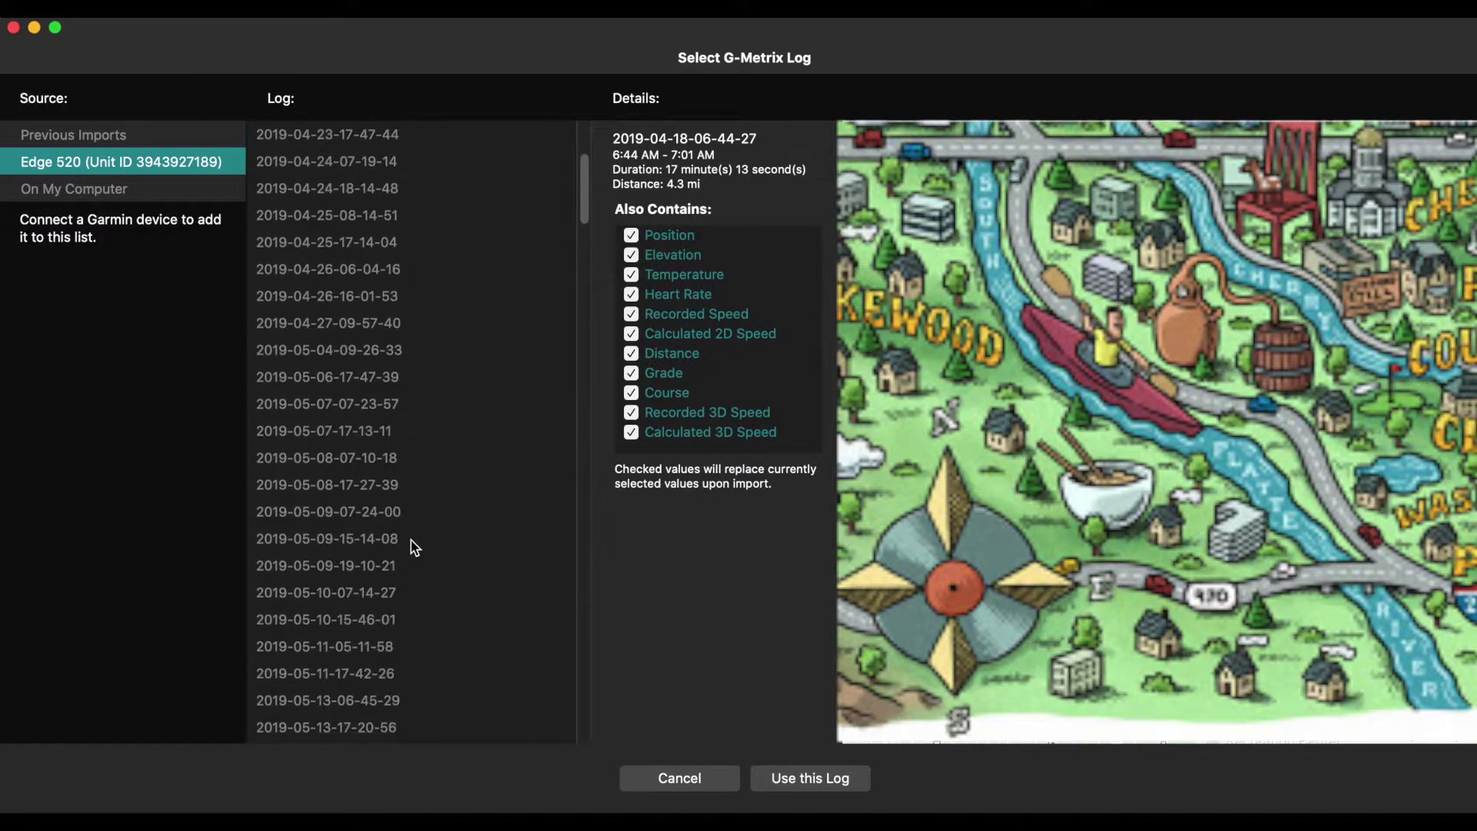
{"action": "scroll", "coordinate": [411, 540], "scroll_direction": "down", "scroll_amount": 15}
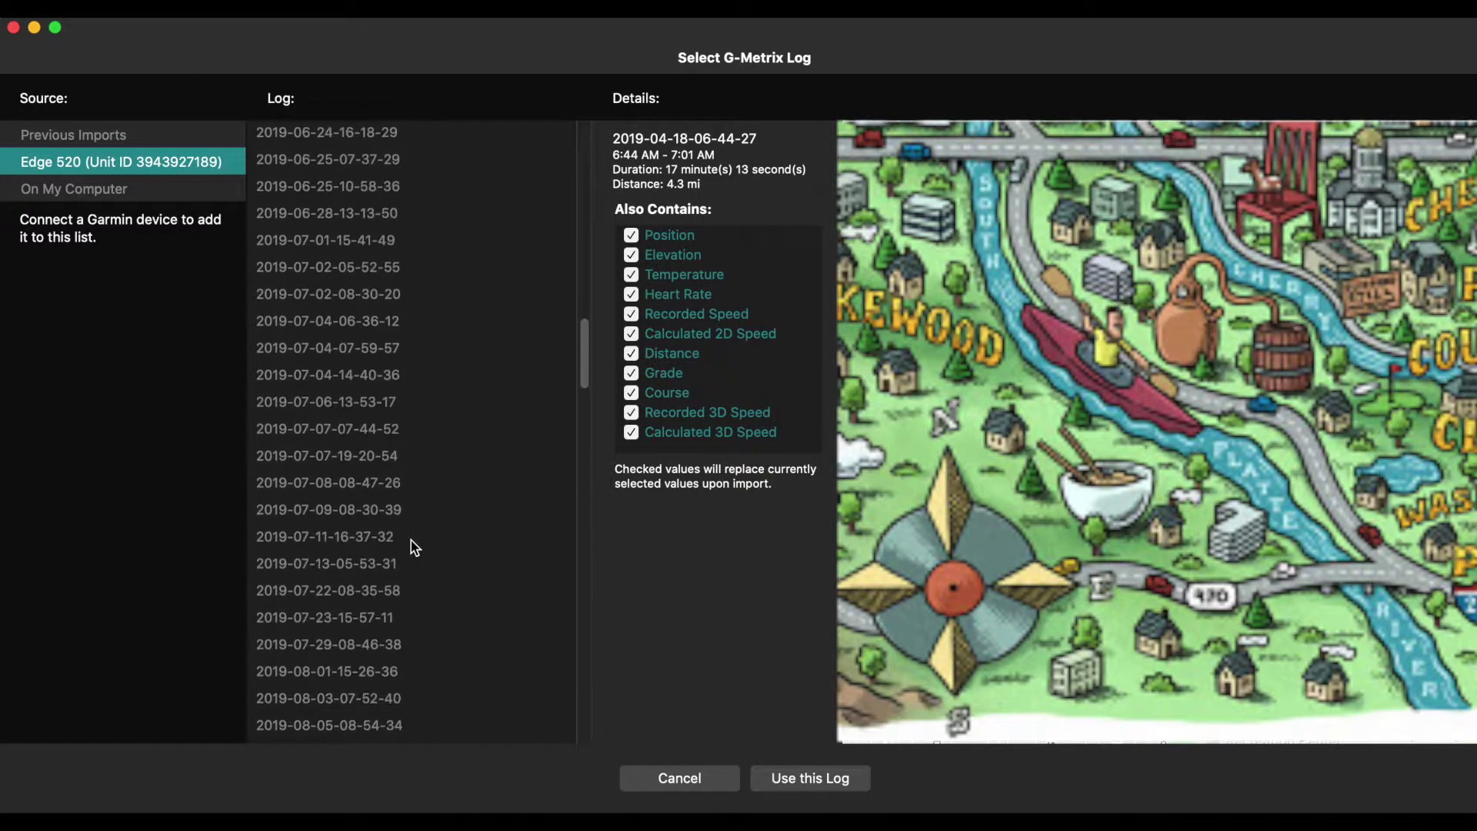
{"action": "scroll", "coordinate": [411, 540], "scroll_direction": "down", "scroll_amount": 10}
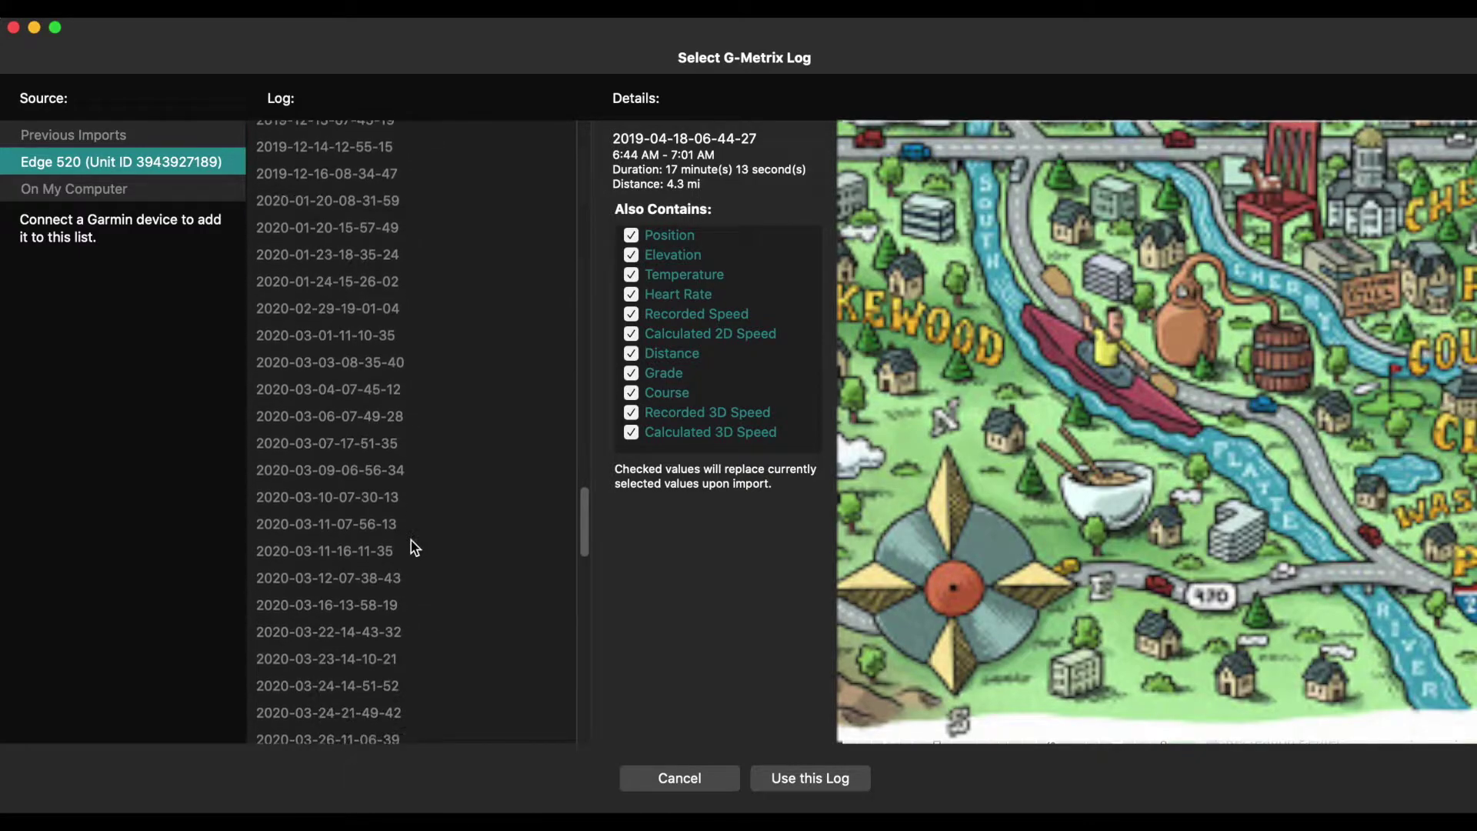
{"action": "scroll", "coordinate": [410, 540], "scroll_direction": "down", "scroll_amount": 12}
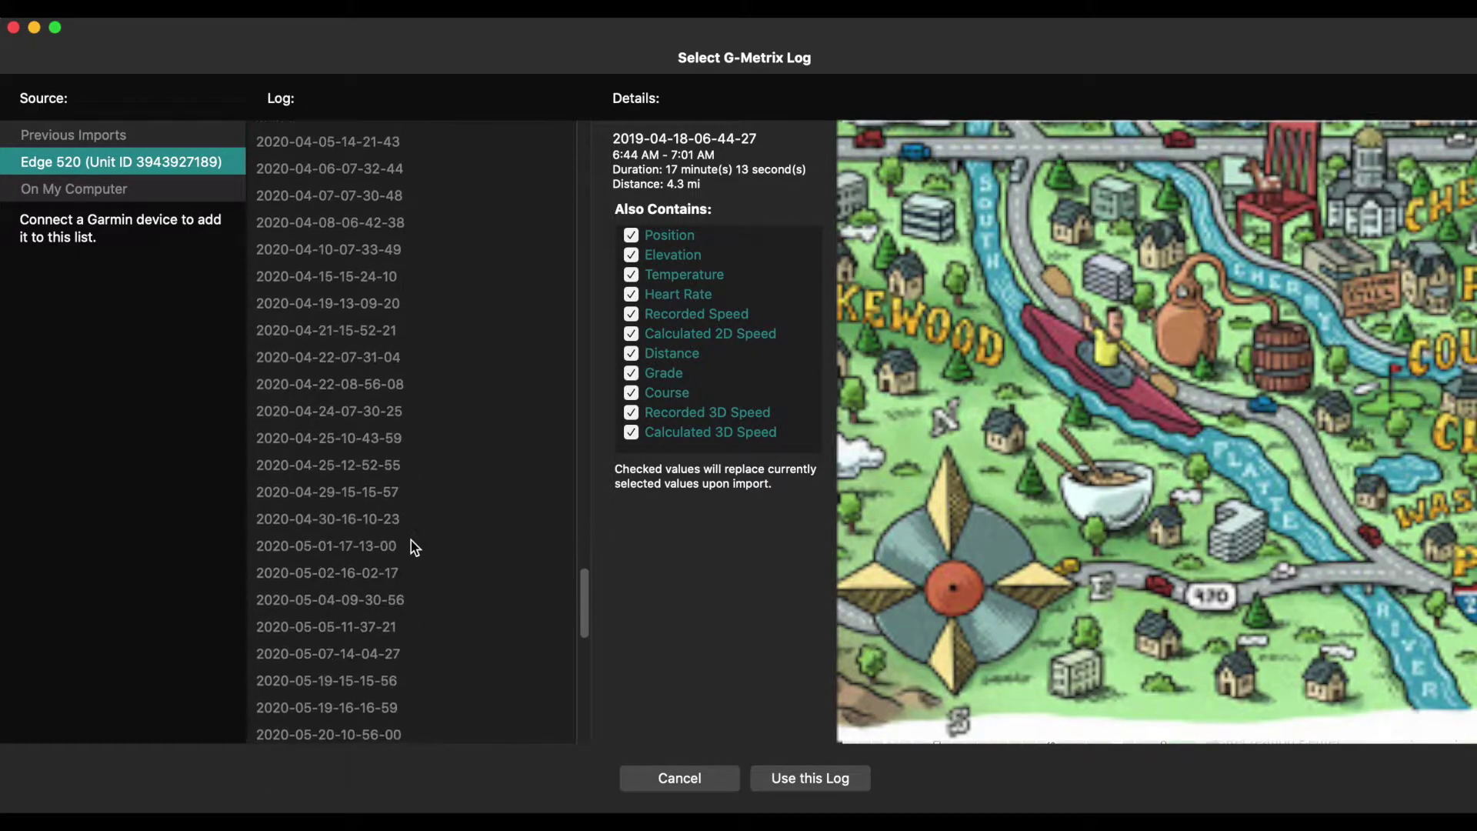
{"action": "scroll", "coordinate": [411, 540], "scroll_direction": "down", "scroll_amount": 5}
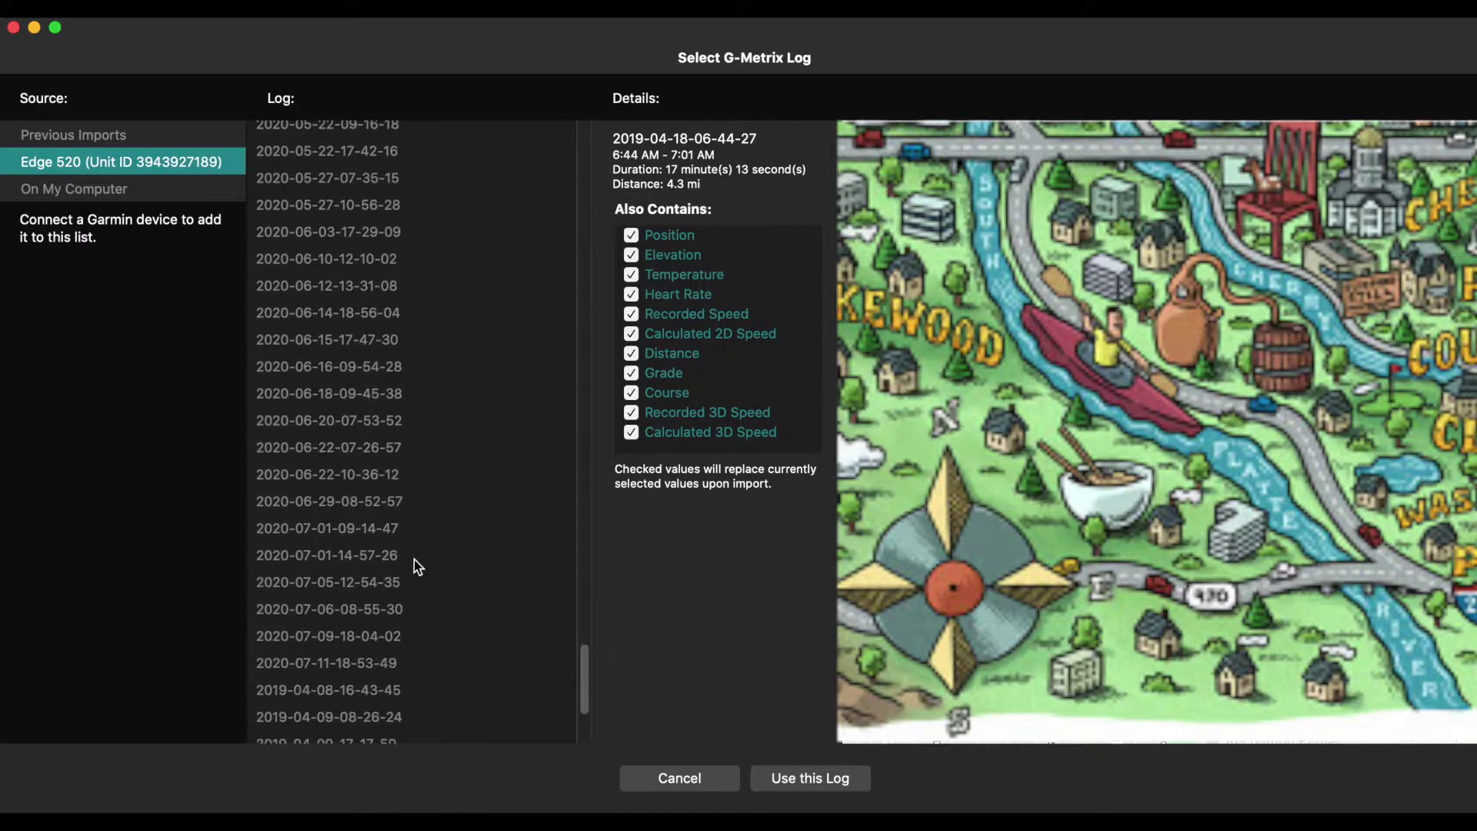
{"action": "scroll", "coordinate": [326, 596], "scroll_direction": "down", "scroll_amount": 2}
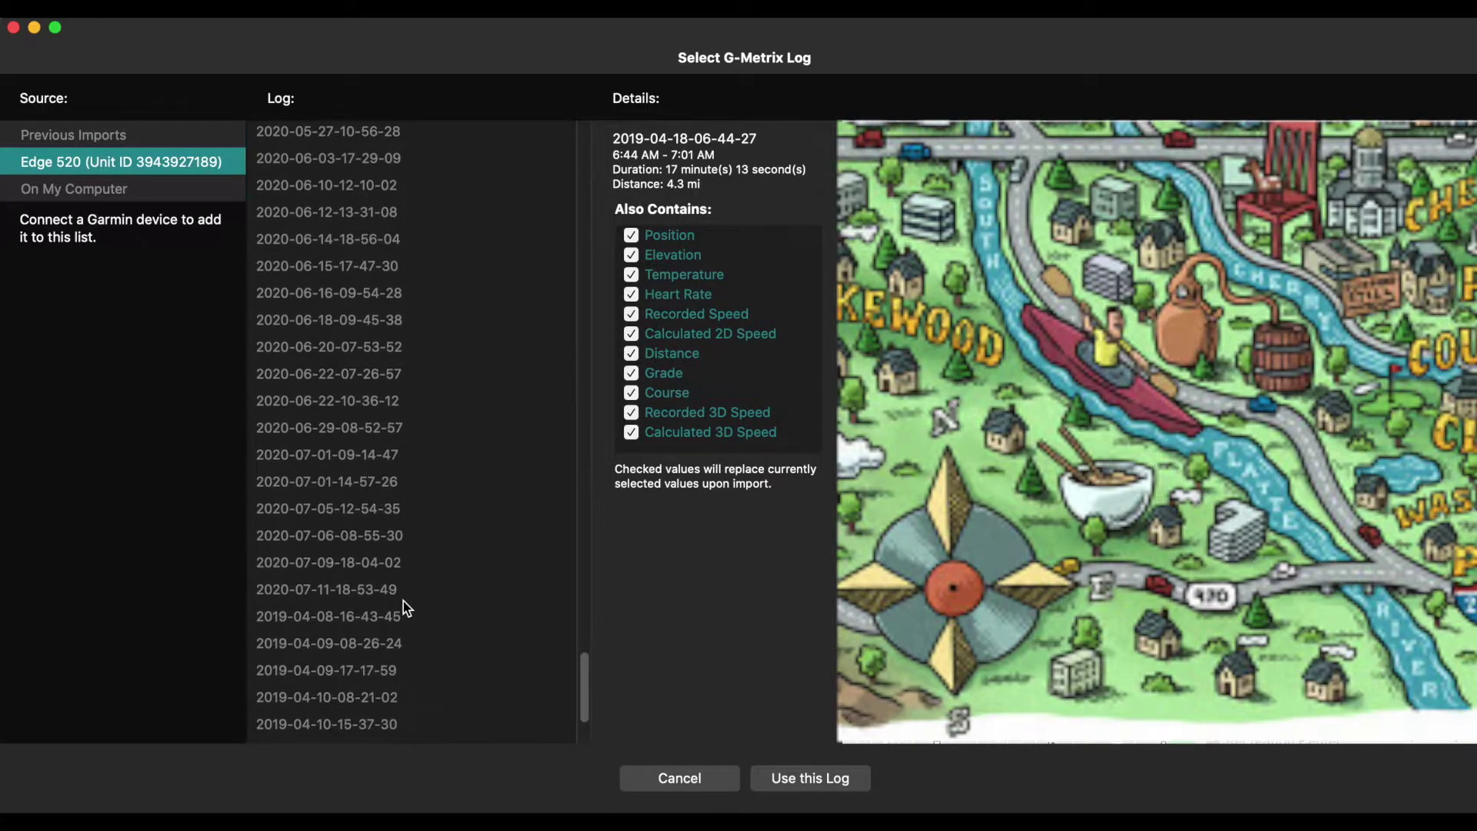
{"action": "left_click", "coordinate": [306, 590]}
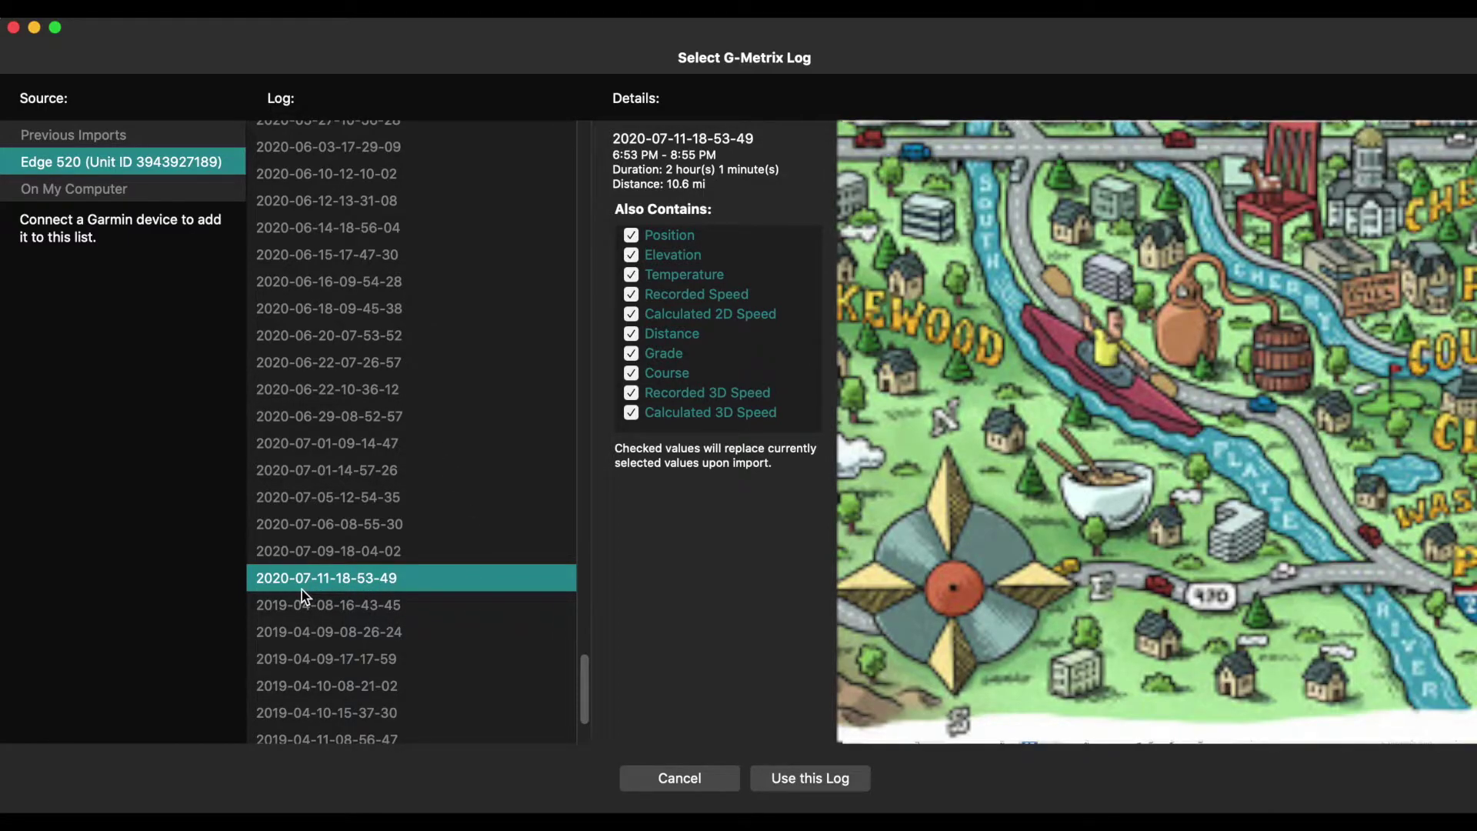
{"action": "left_click", "coordinate": [808, 780]}
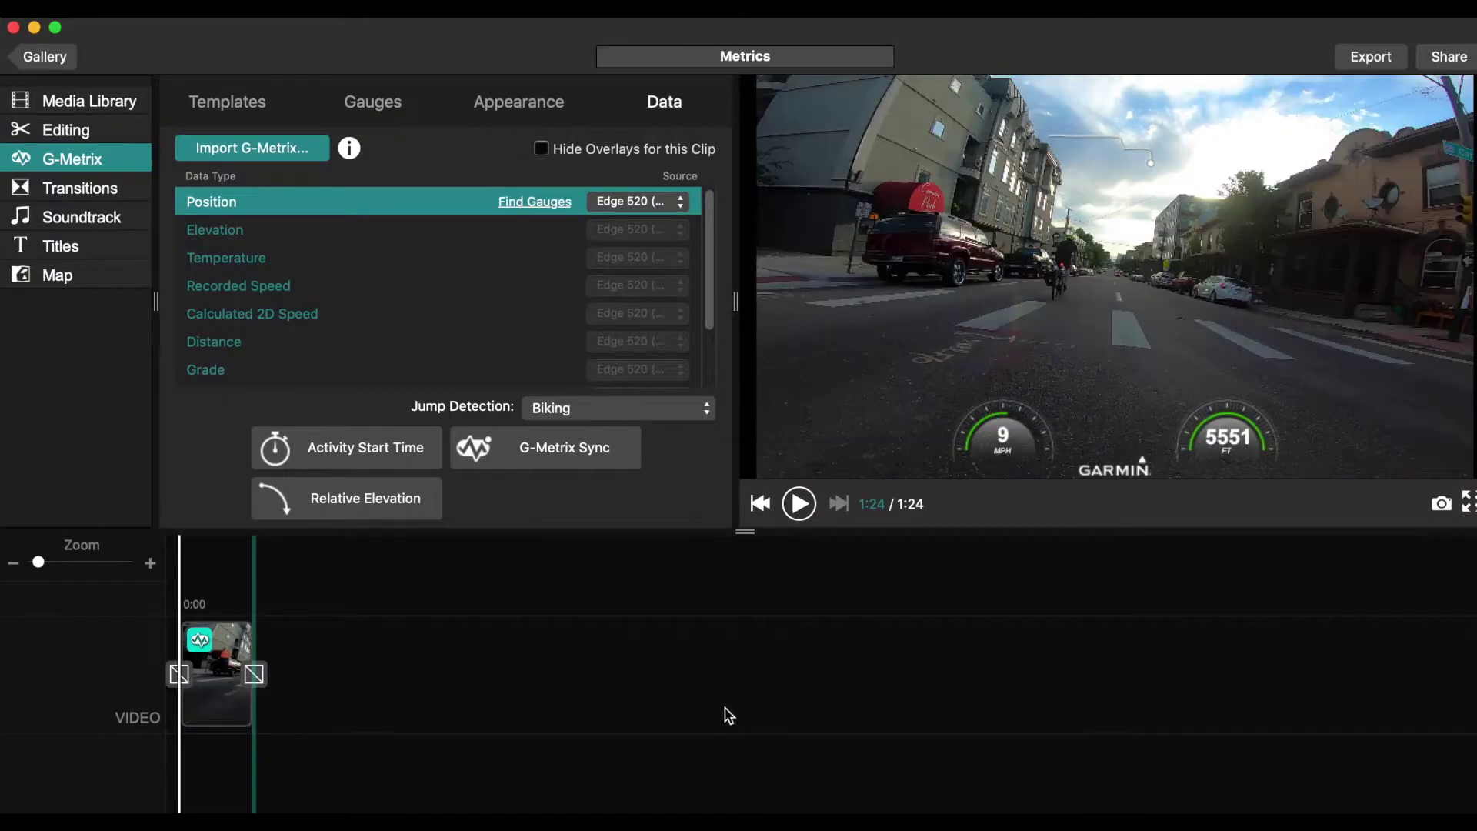
Delete the default speed gauge, Garmin logo, elevation gauge and track gauge from the Corona_St clip
{"action": "left_click", "coordinate": [194, 567]}
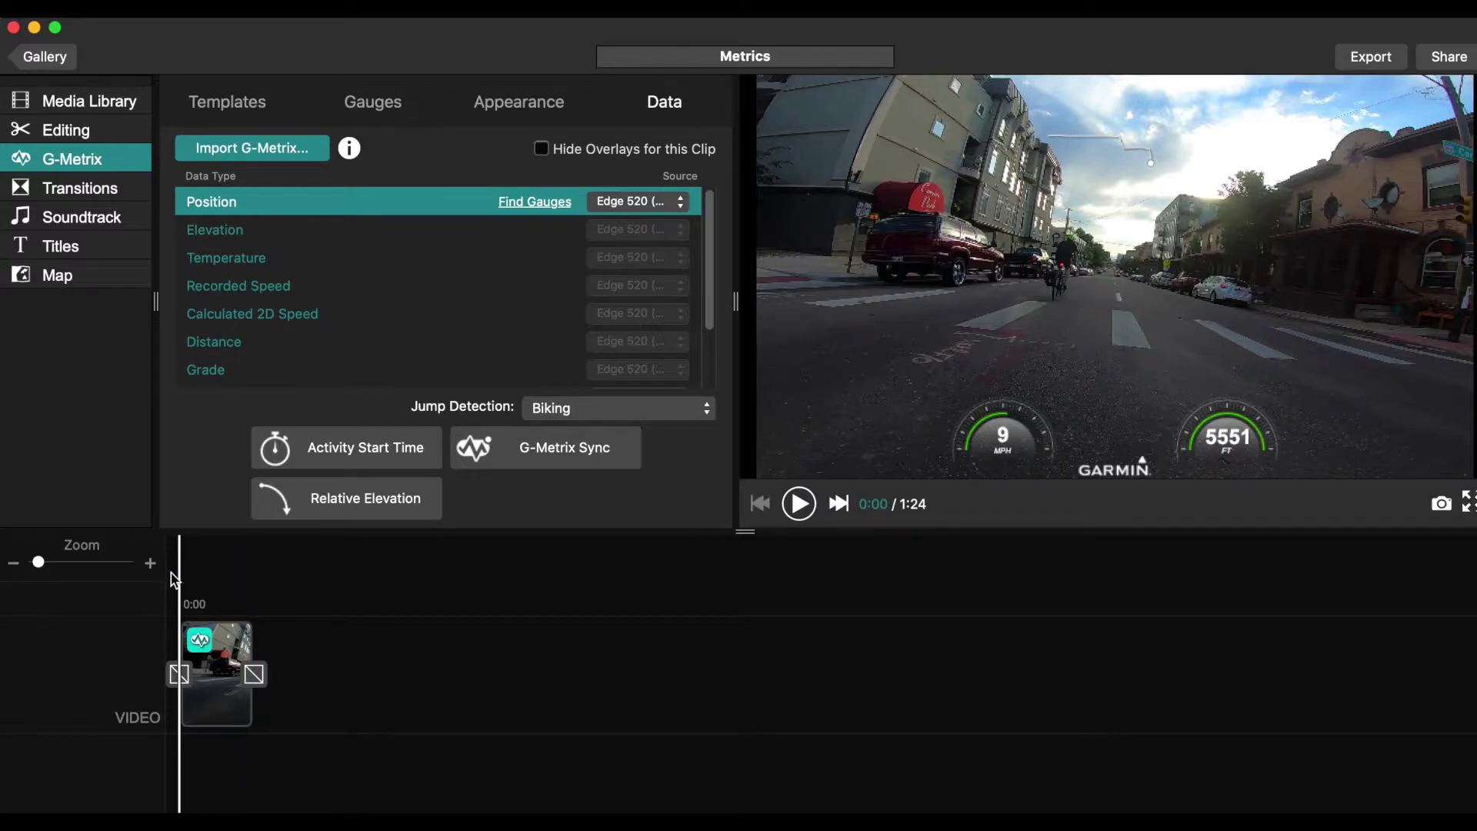
{"action": "left_click", "coordinate": [1006, 450]}
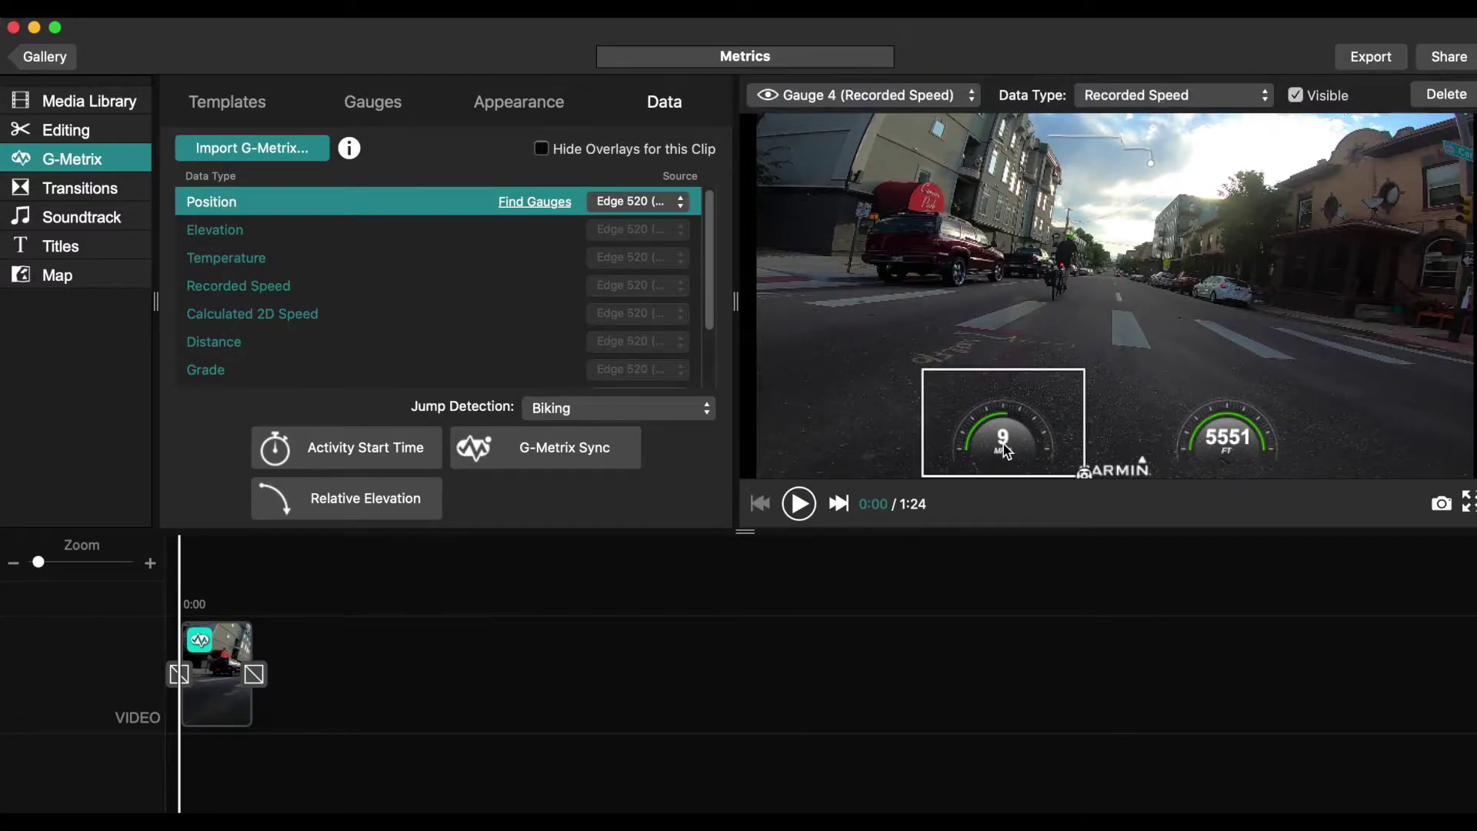
{"action": "key", "text": "Delete"}
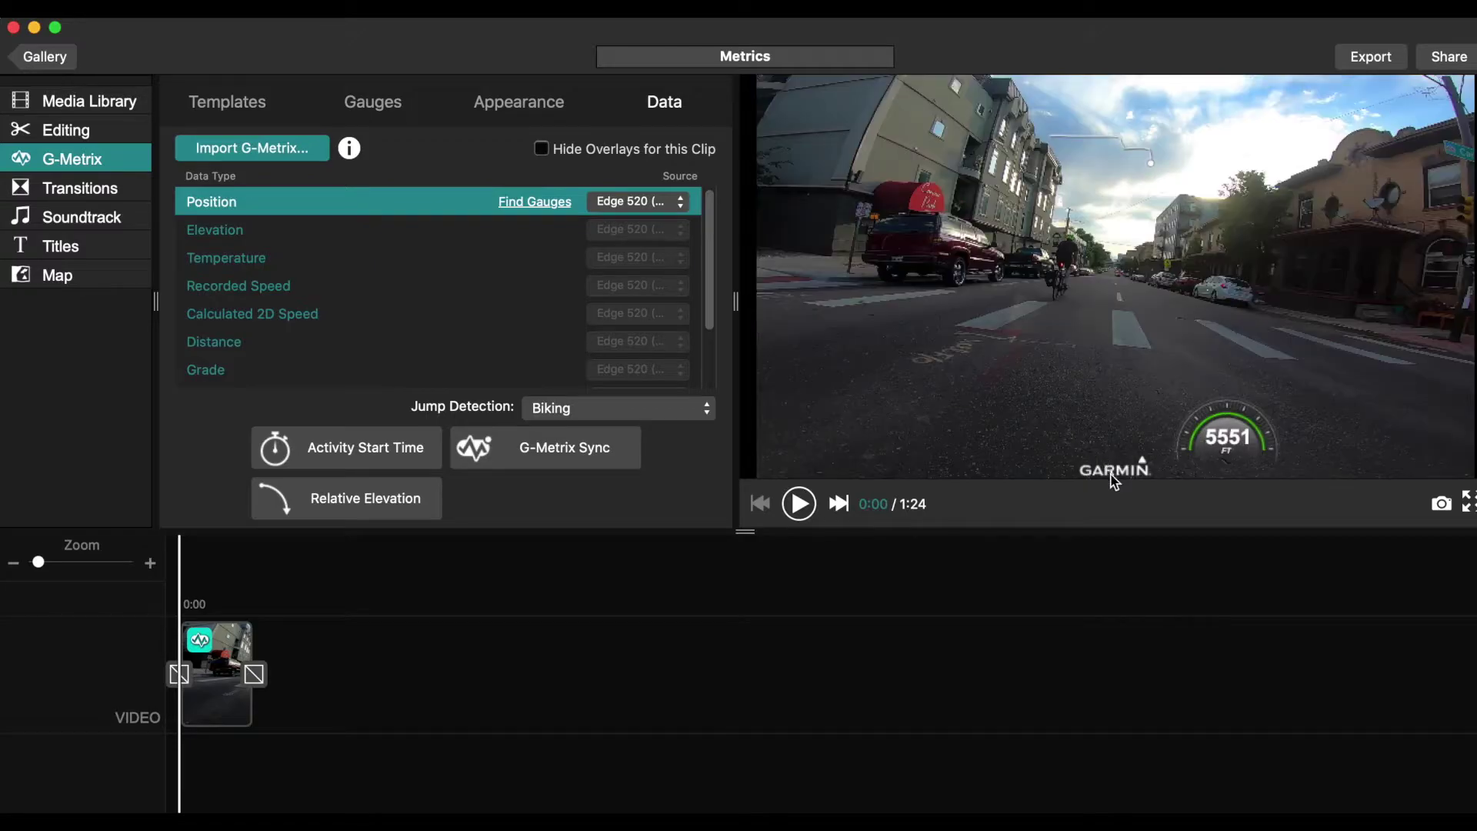
{"action": "left_click", "coordinate": [1113, 462]}
{"action": "key", "text": "Delete"}
{"action": "left_click", "coordinate": [1225, 437]}
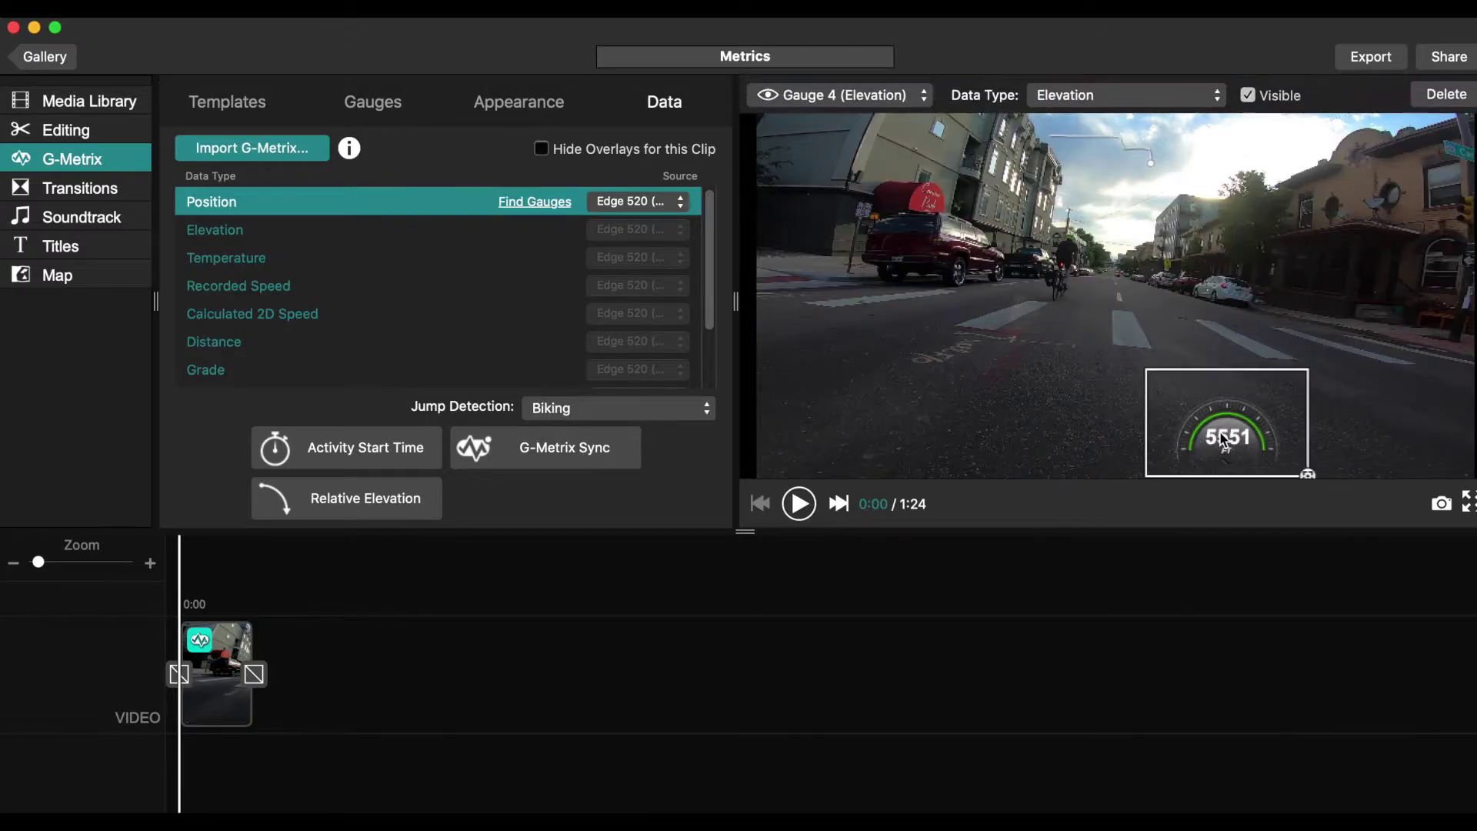
{"action": "key", "text": "Delete"}
{"action": "left_click", "coordinate": [1131, 151]}
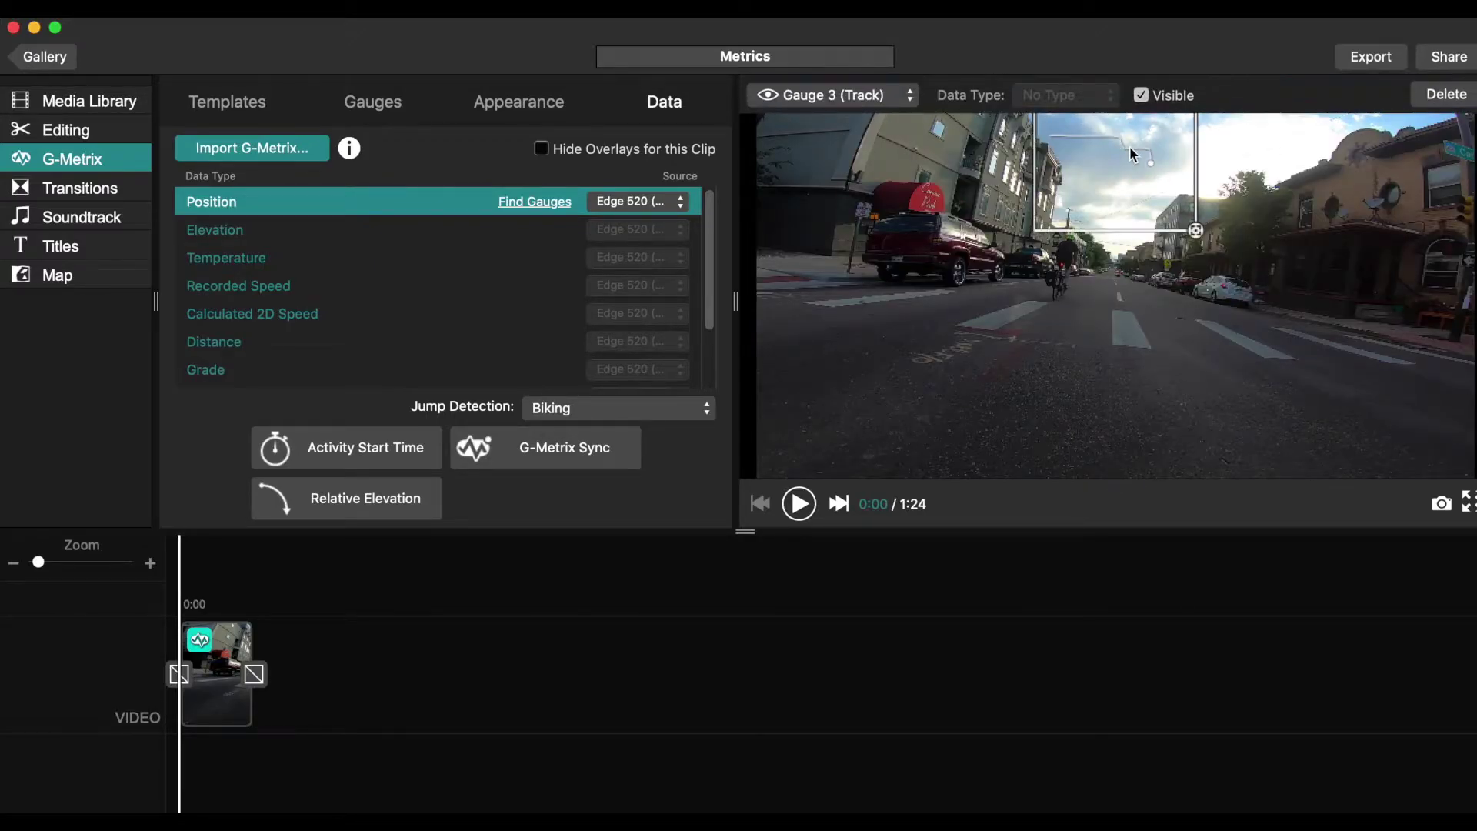
{"action": "key", "text": "Delete"}
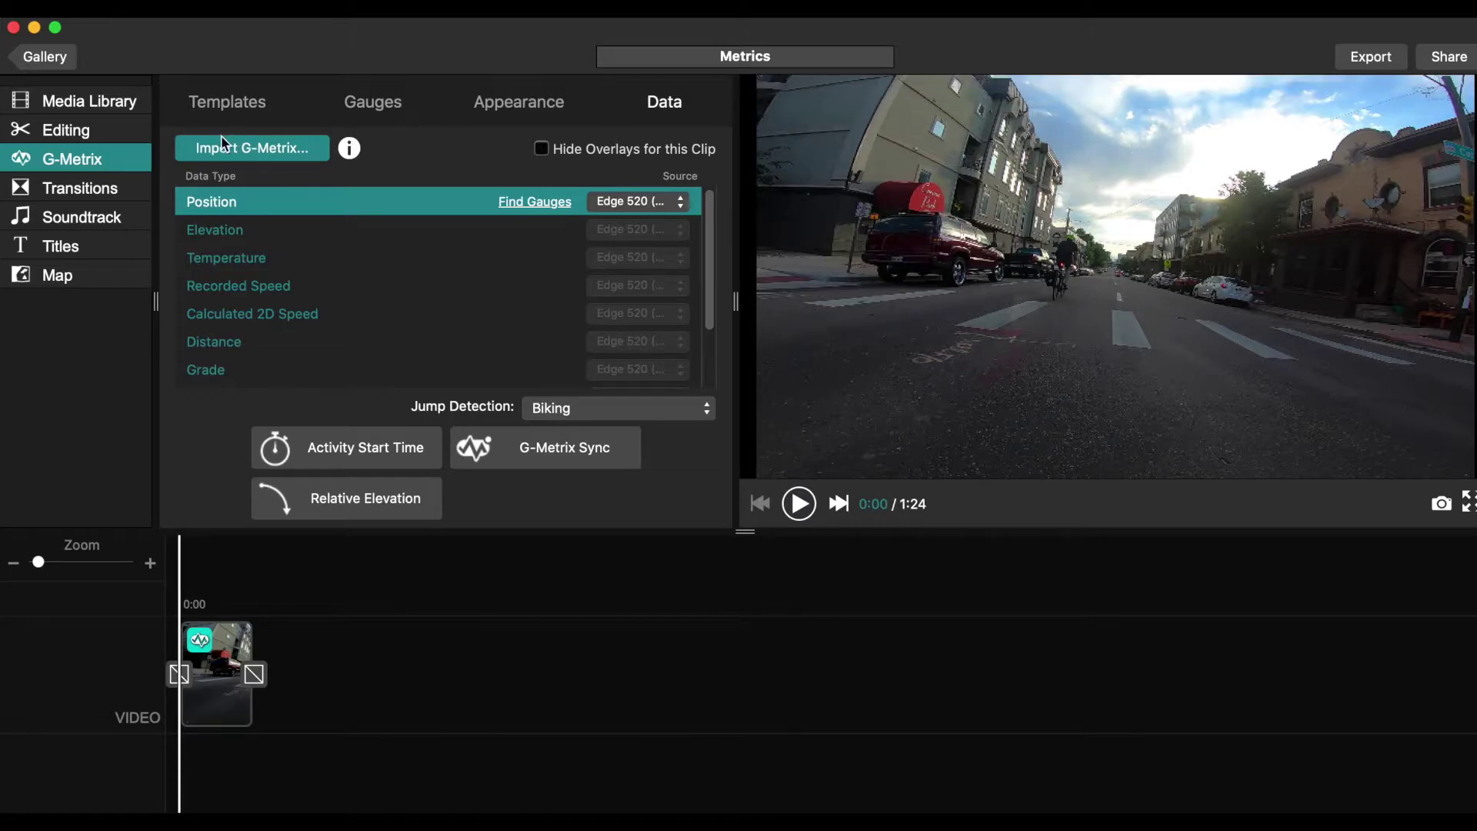
Find the plain italic-text Recorded Speed gauge with one decimal and place it in the lower-left part of the picture
{"action": "left_click", "coordinate": [369, 106]}
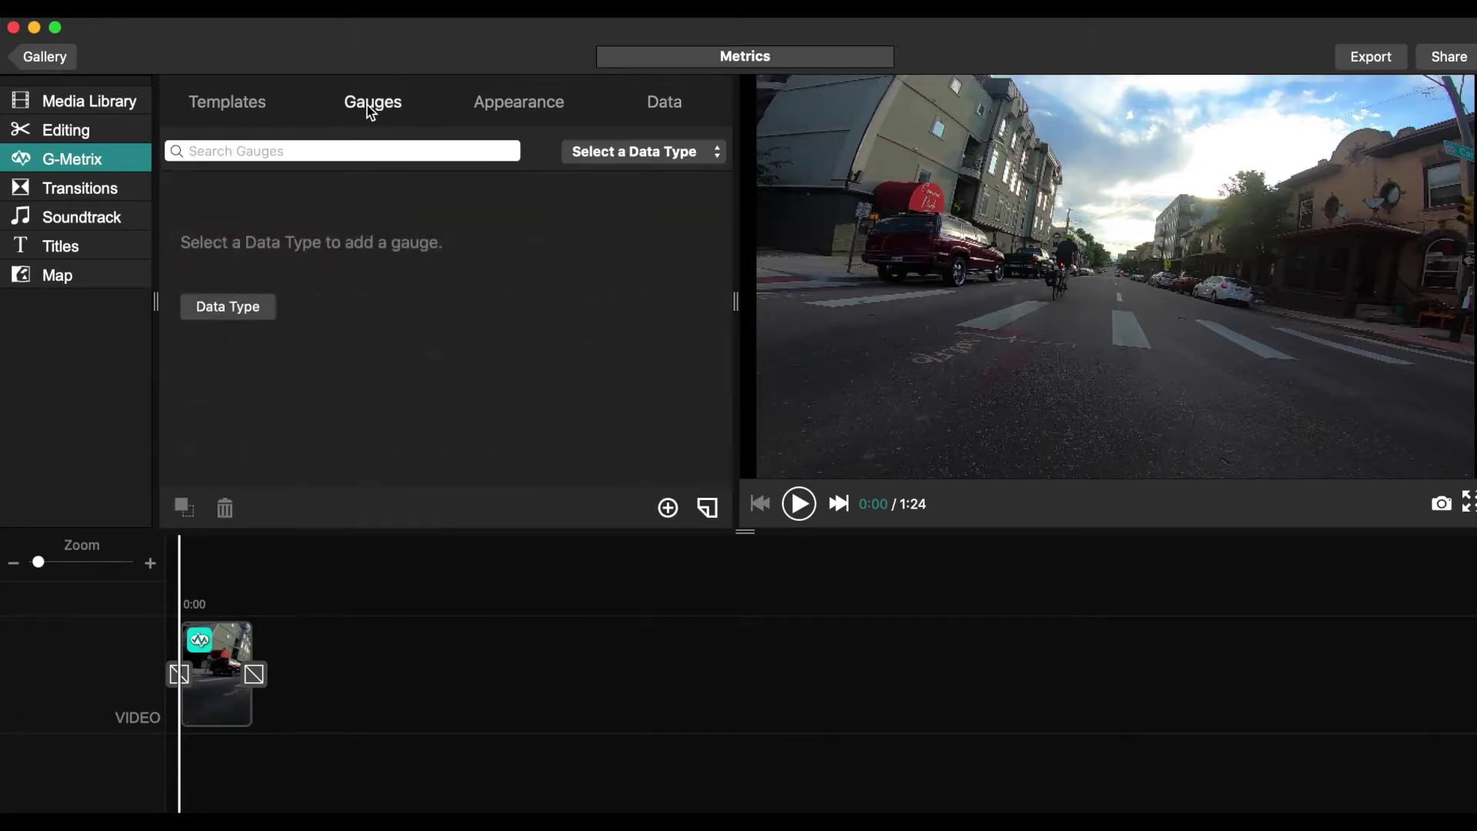
{"action": "left_click", "coordinate": [593, 158]}
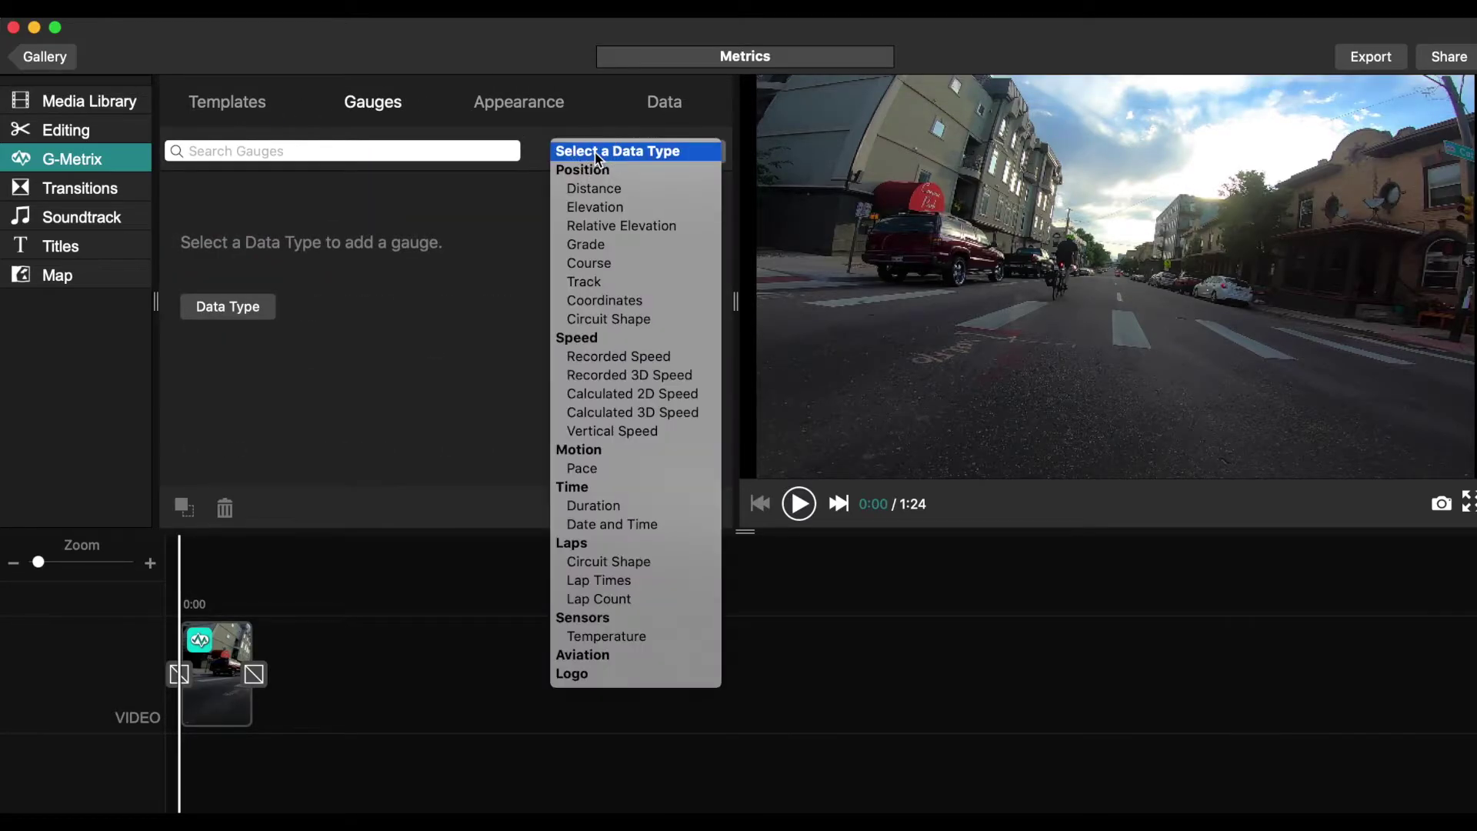
{"action": "left_click", "coordinate": [626, 357]}
{"action": "scroll", "coordinate": [387, 404], "scroll_direction": "down", "scroll_amount": 10}
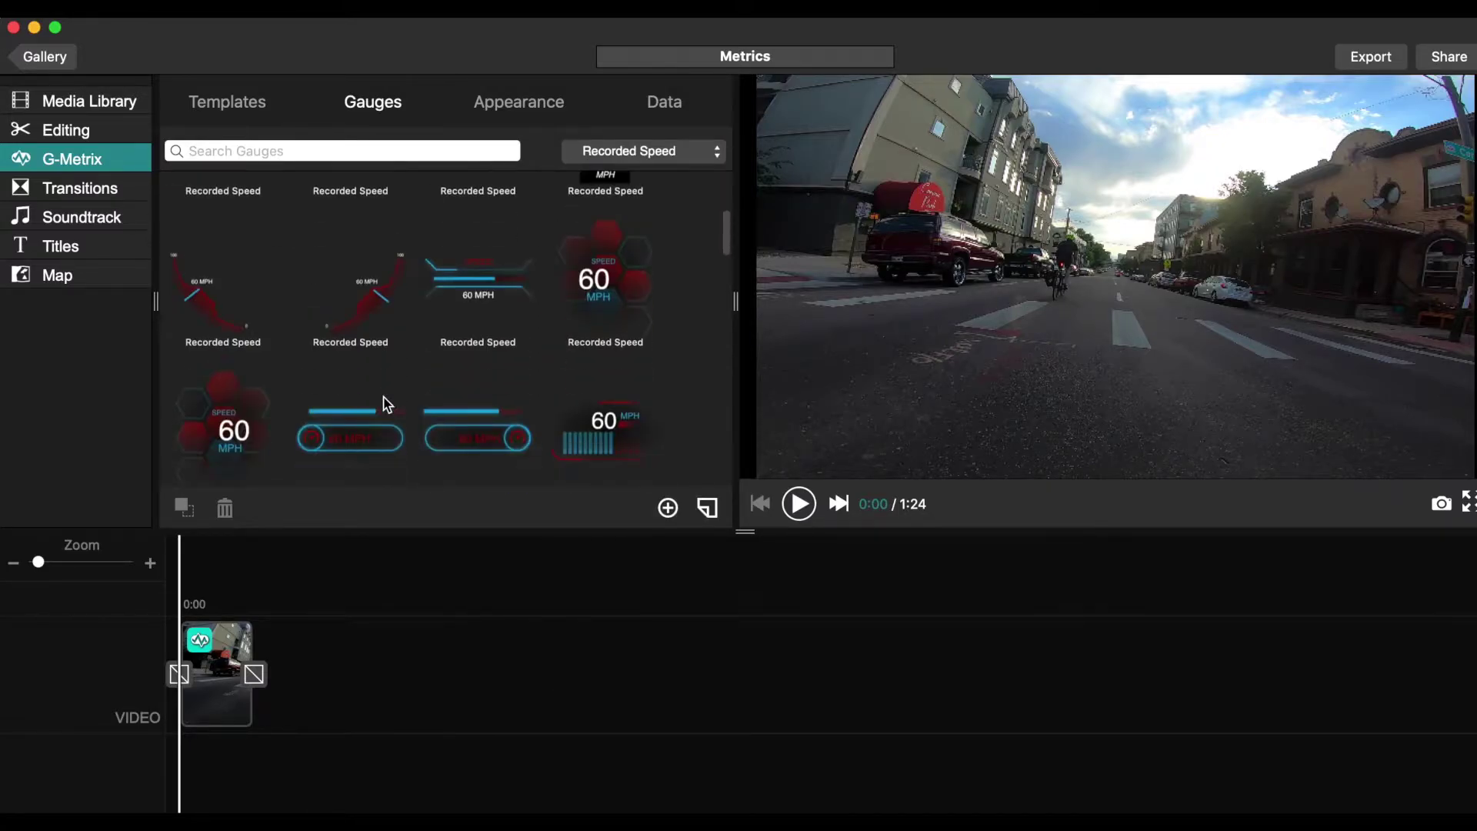
{"action": "scroll", "coordinate": [386, 401], "scroll_direction": "down", "scroll_amount": 10}
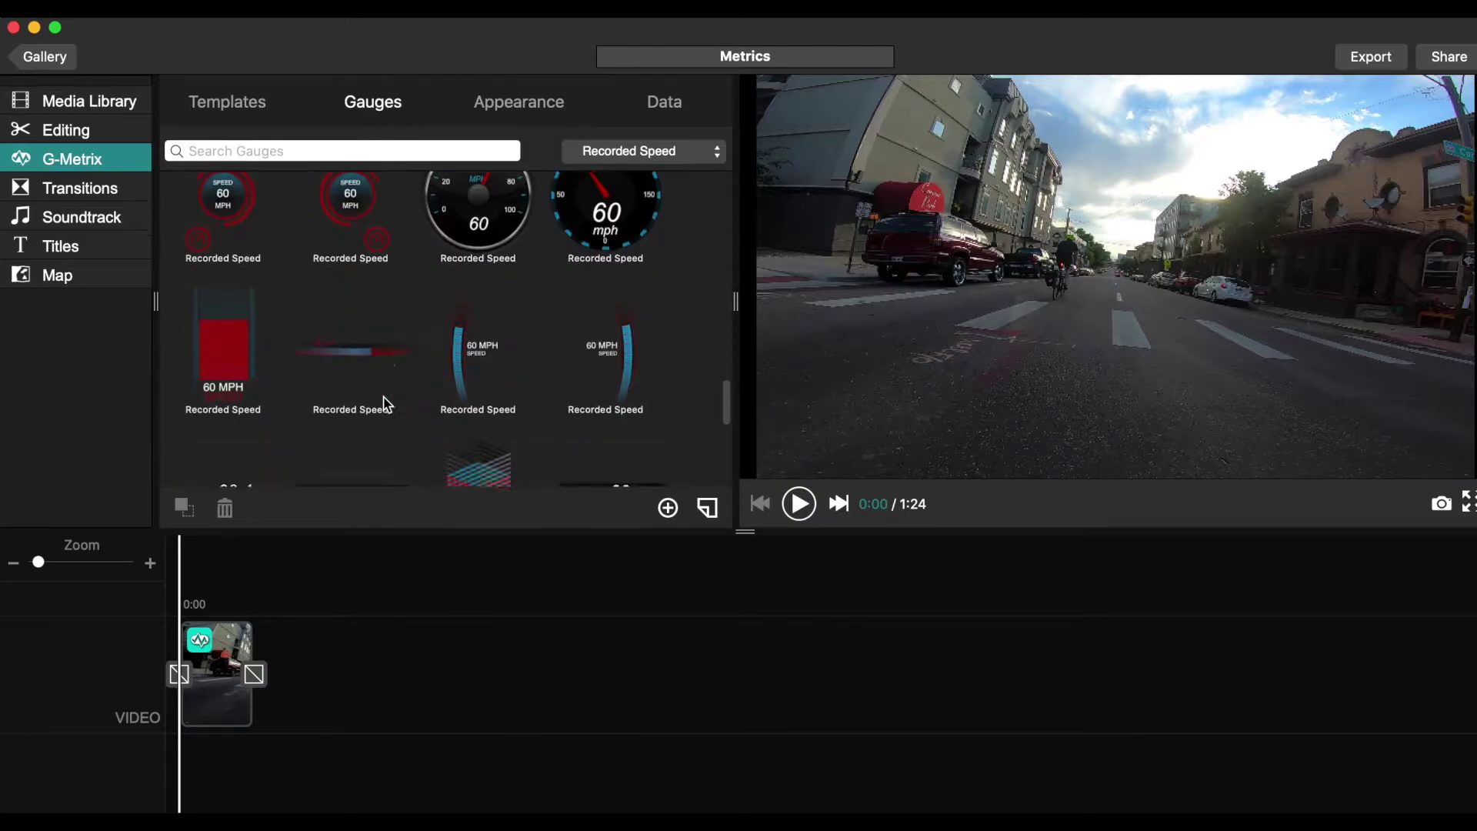
{"action": "scroll", "coordinate": [350, 332], "scroll_direction": "down", "scroll_amount": 1}
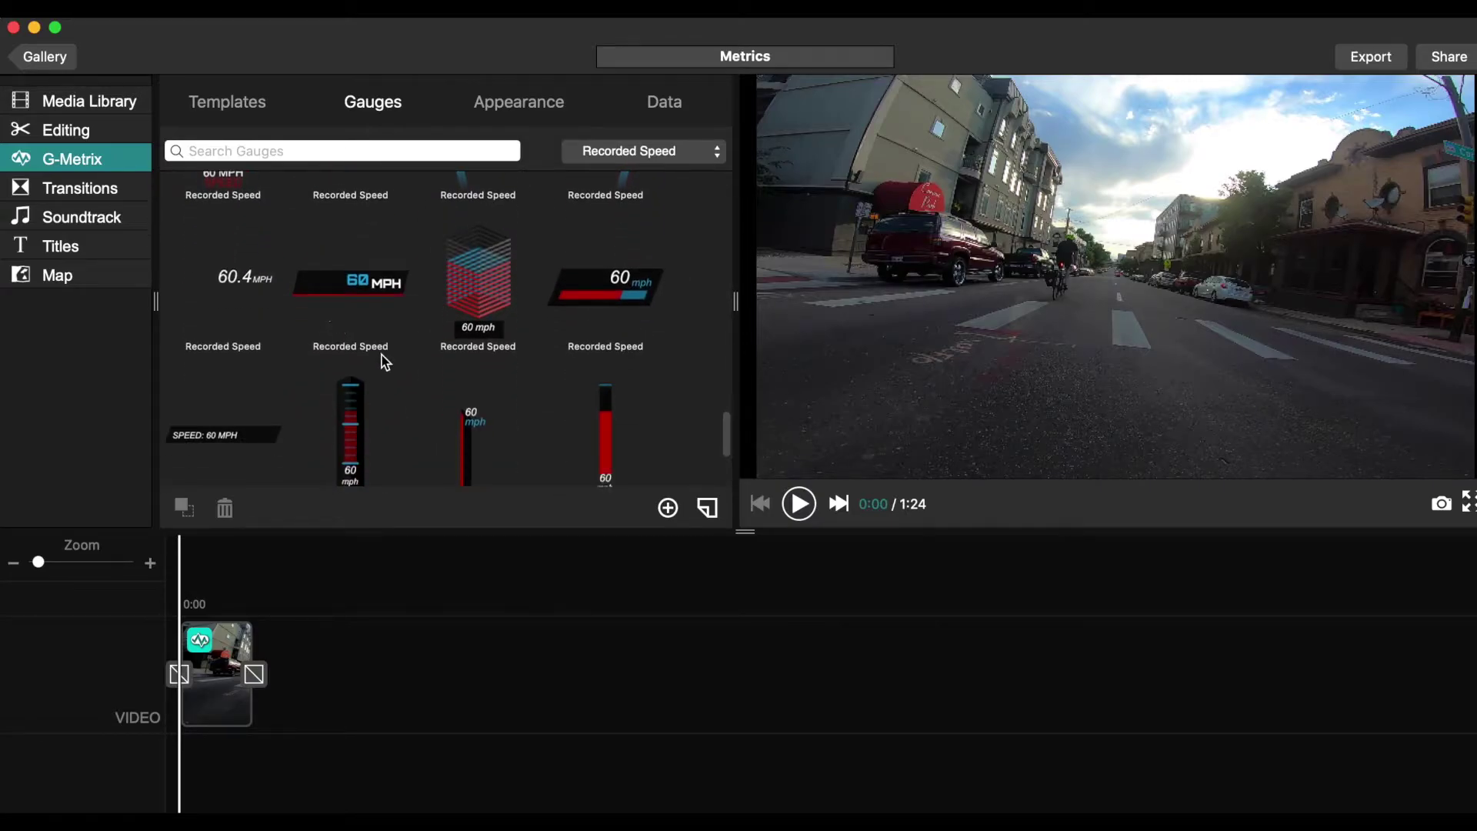
{"action": "left_click_drag", "start_coordinate": [230, 300], "coordinate": [848, 436]}
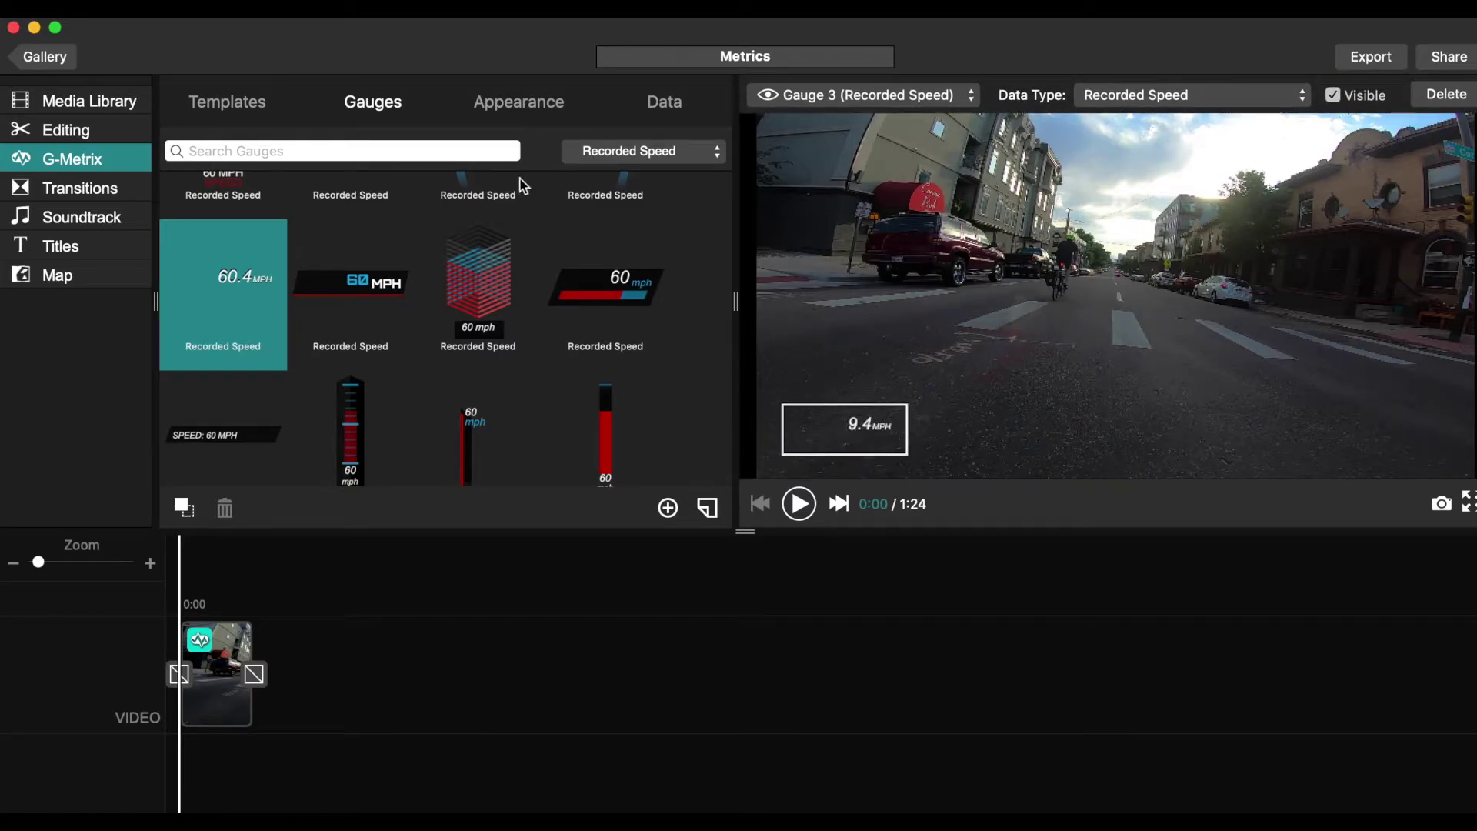
Scale the speed gauge to 175 and move it closer to the picture's lower-left corner
{"action": "left_click", "coordinate": [519, 105]}
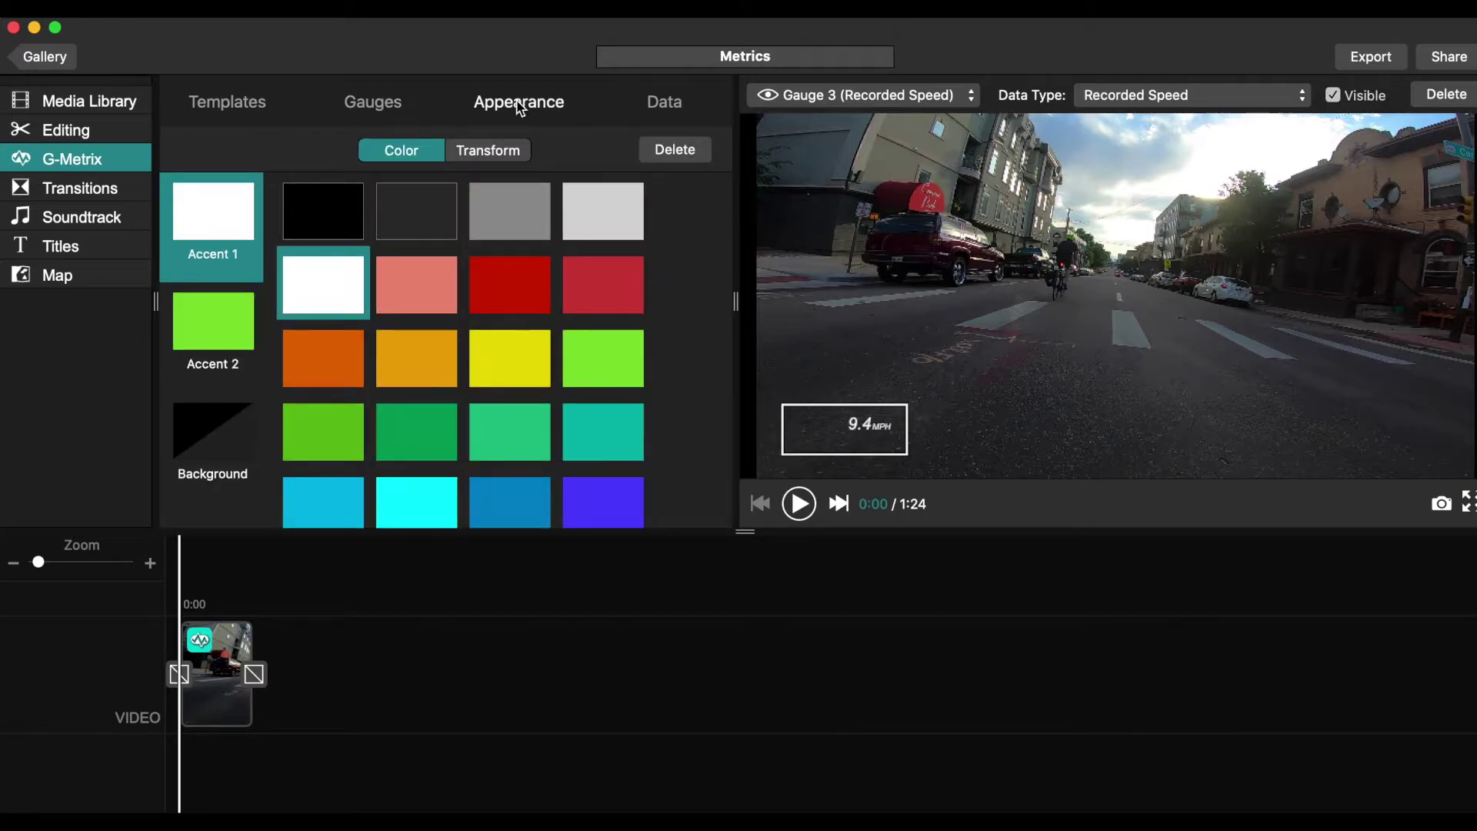
{"action": "left_click", "coordinate": [510, 153]}
{"action": "left_click_drag", "start_coordinate": [422, 221], "coordinate": [624, 221]}
{"action": "left_click_drag", "start_coordinate": [883, 421], "coordinate": [833, 436]}
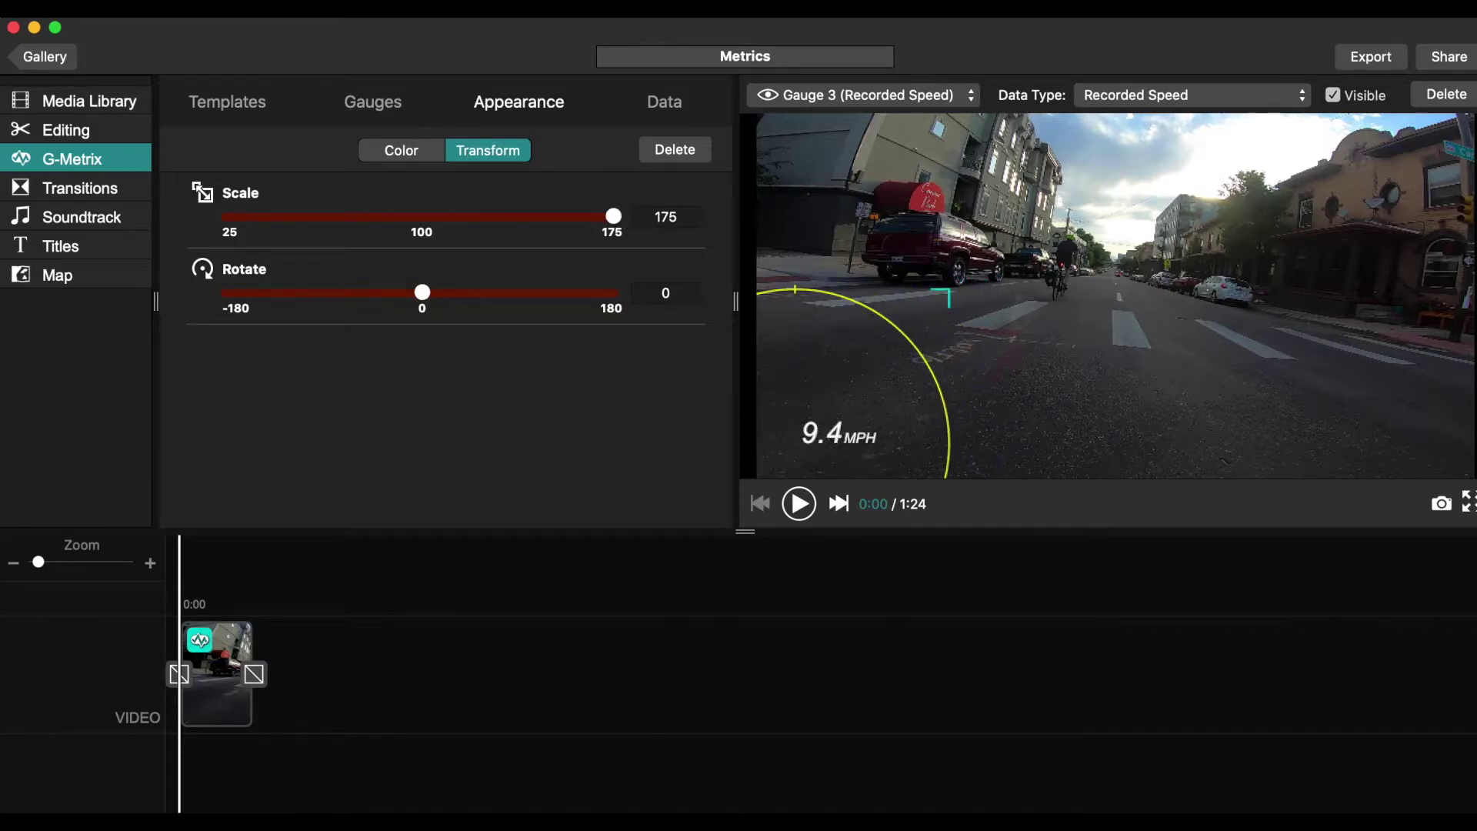
{"action": "left_click", "coordinate": [1028, 391]}
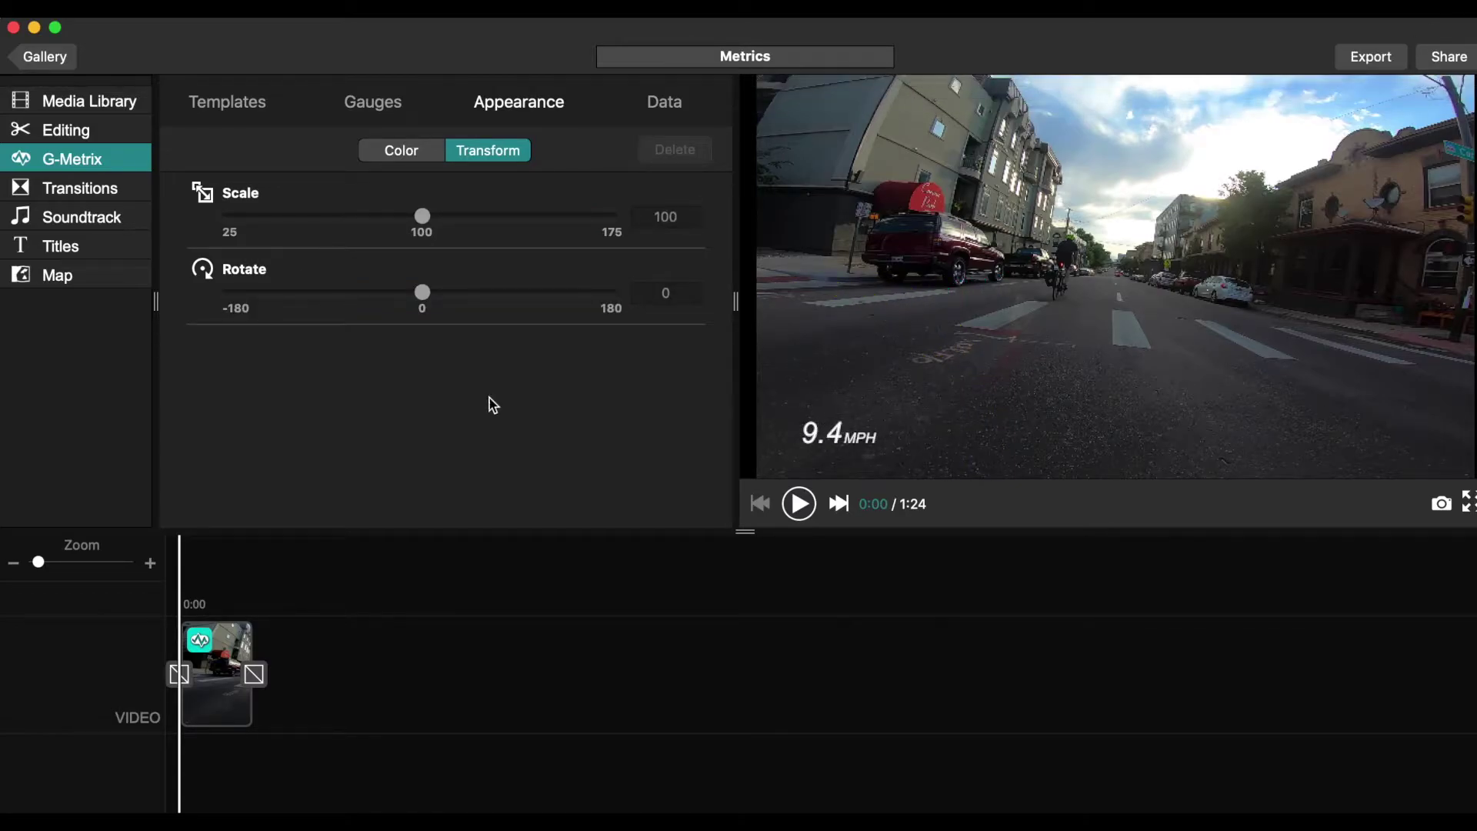
Show the Corona_St clip's G-Metrix data, return the playhead to the clip's start and open G-Metrix Sync
{"action": "left_click", "coordinate": [202, 643]}
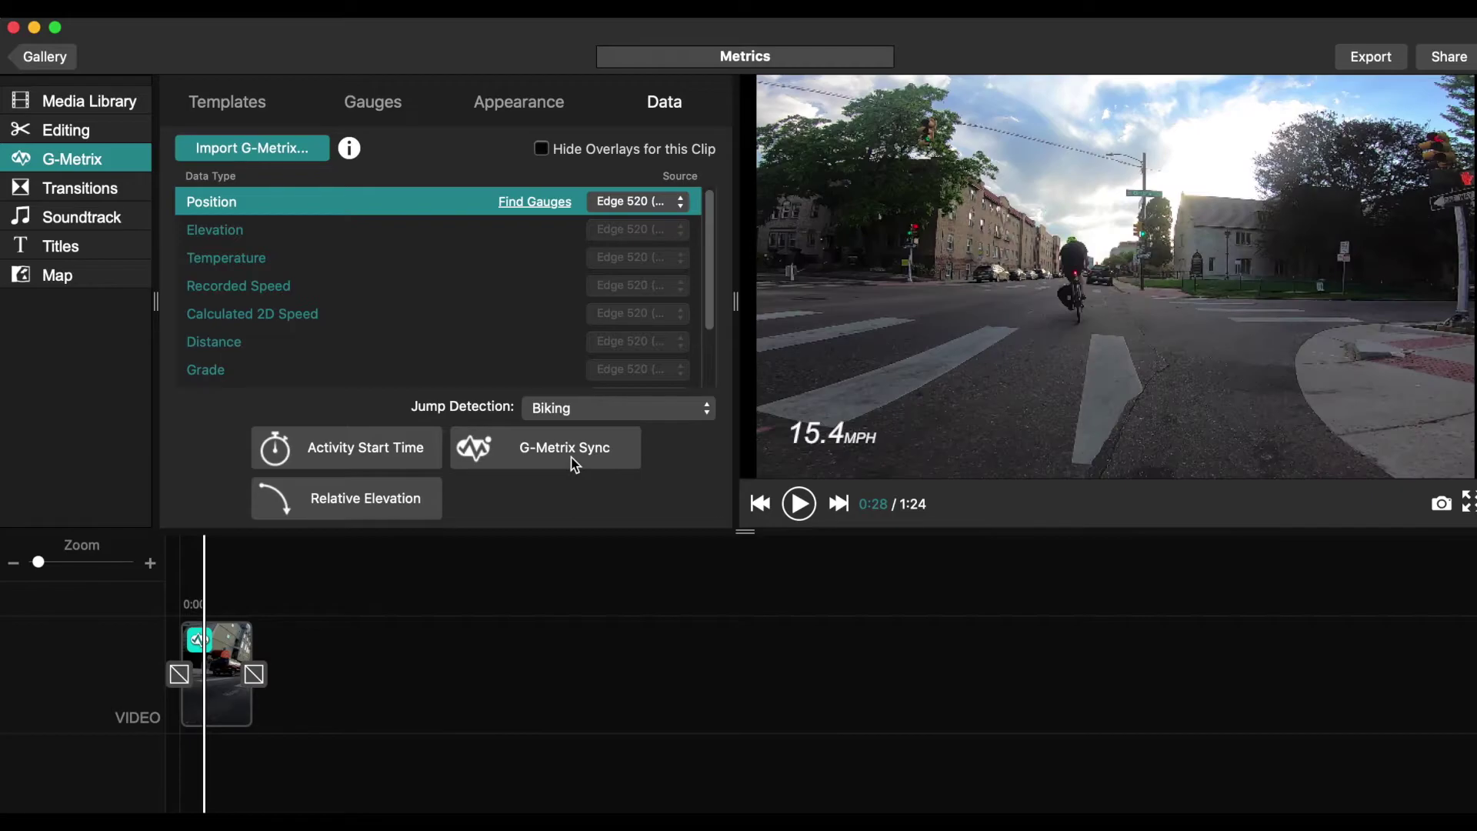
{"action": "left_click", "coordinate": [180, 540]}
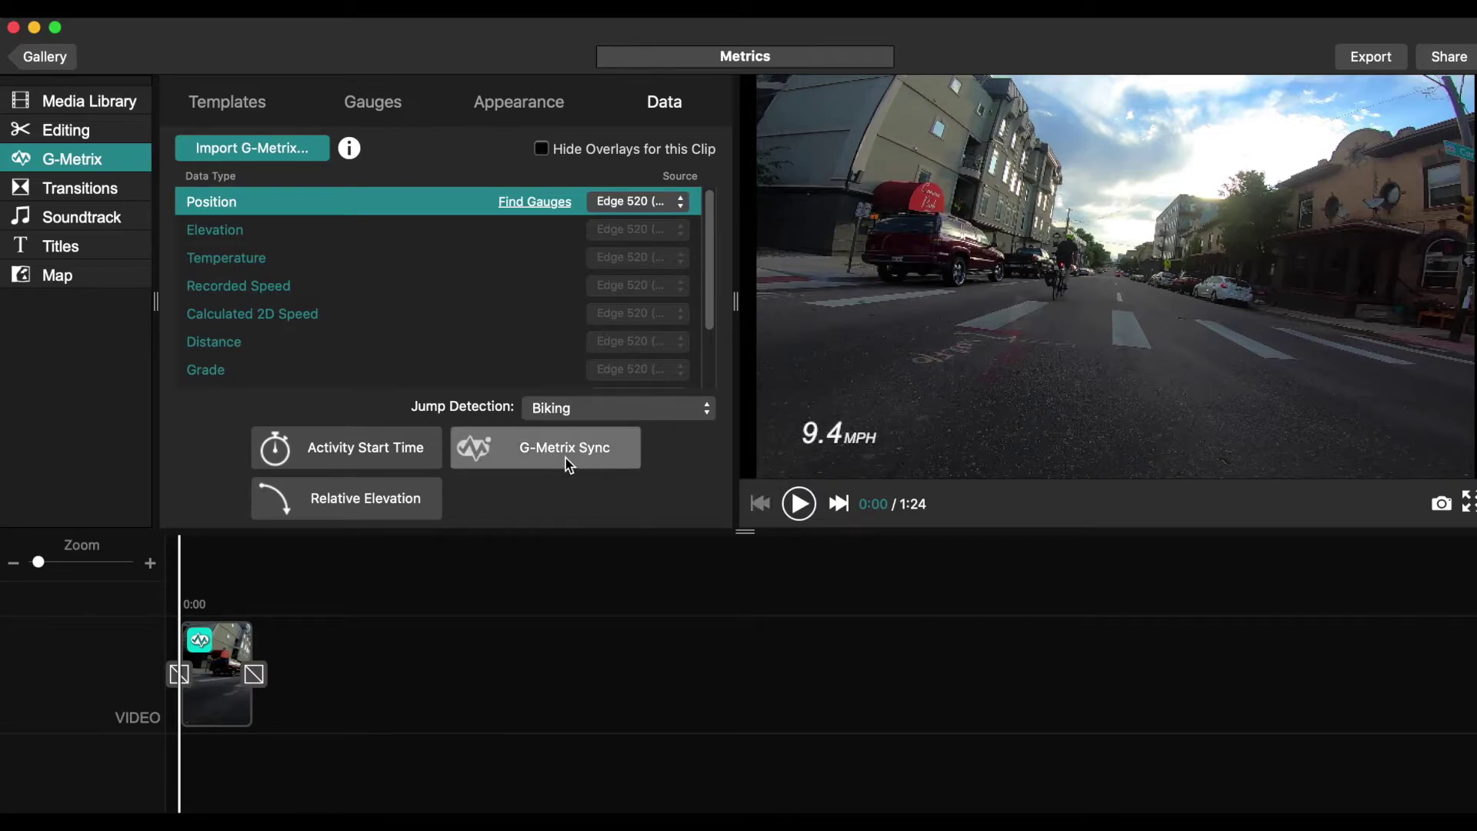
{"action": "left_click", "coordinate": [566, 459]}
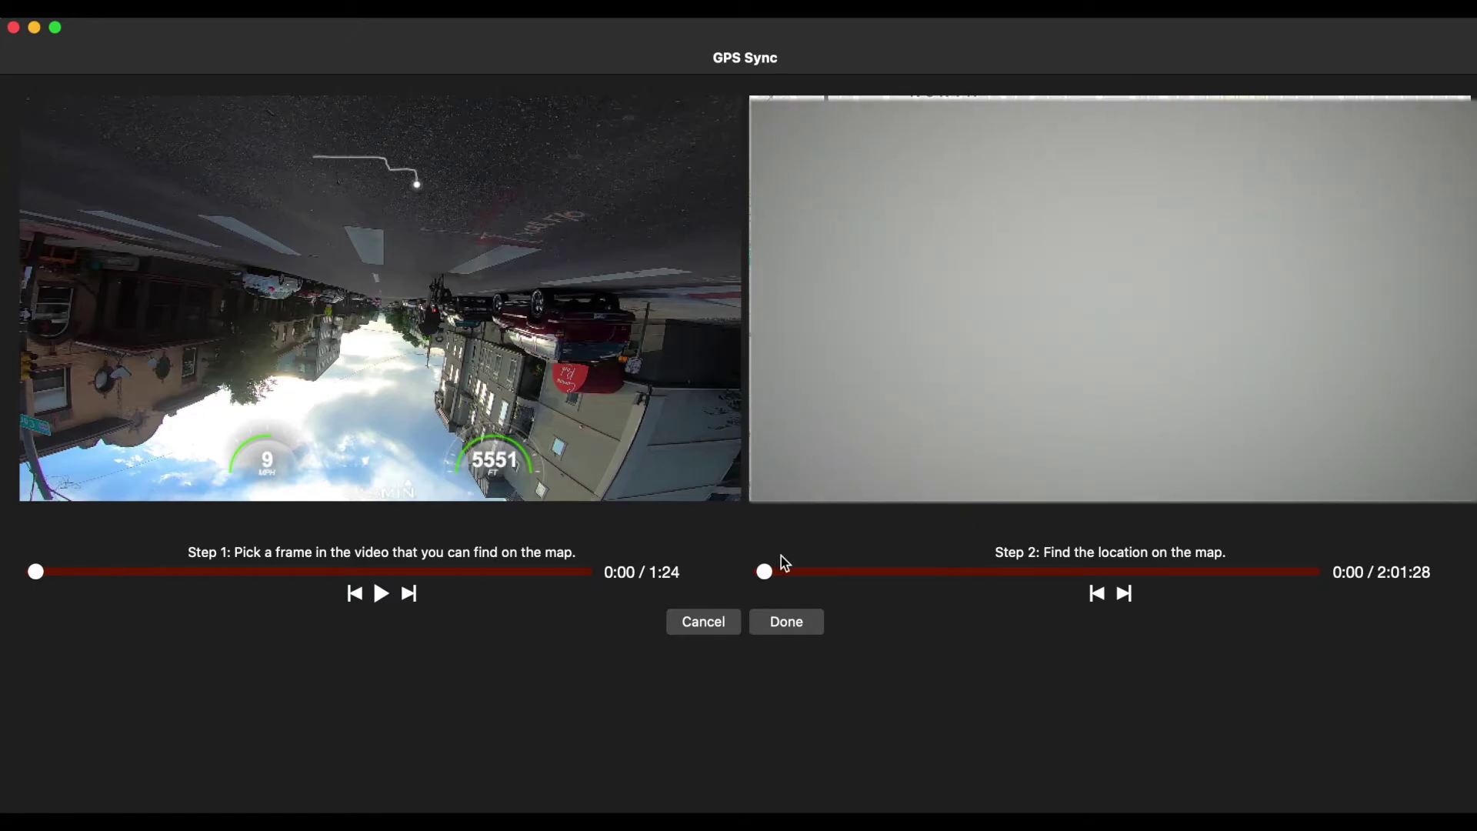
Move the log position on the sync map to Corona St near E 13th Ave, at 7:18
{"action": "left_click_drag", "start_coordinate": [763, 570], "coordinate": [802, 569]}
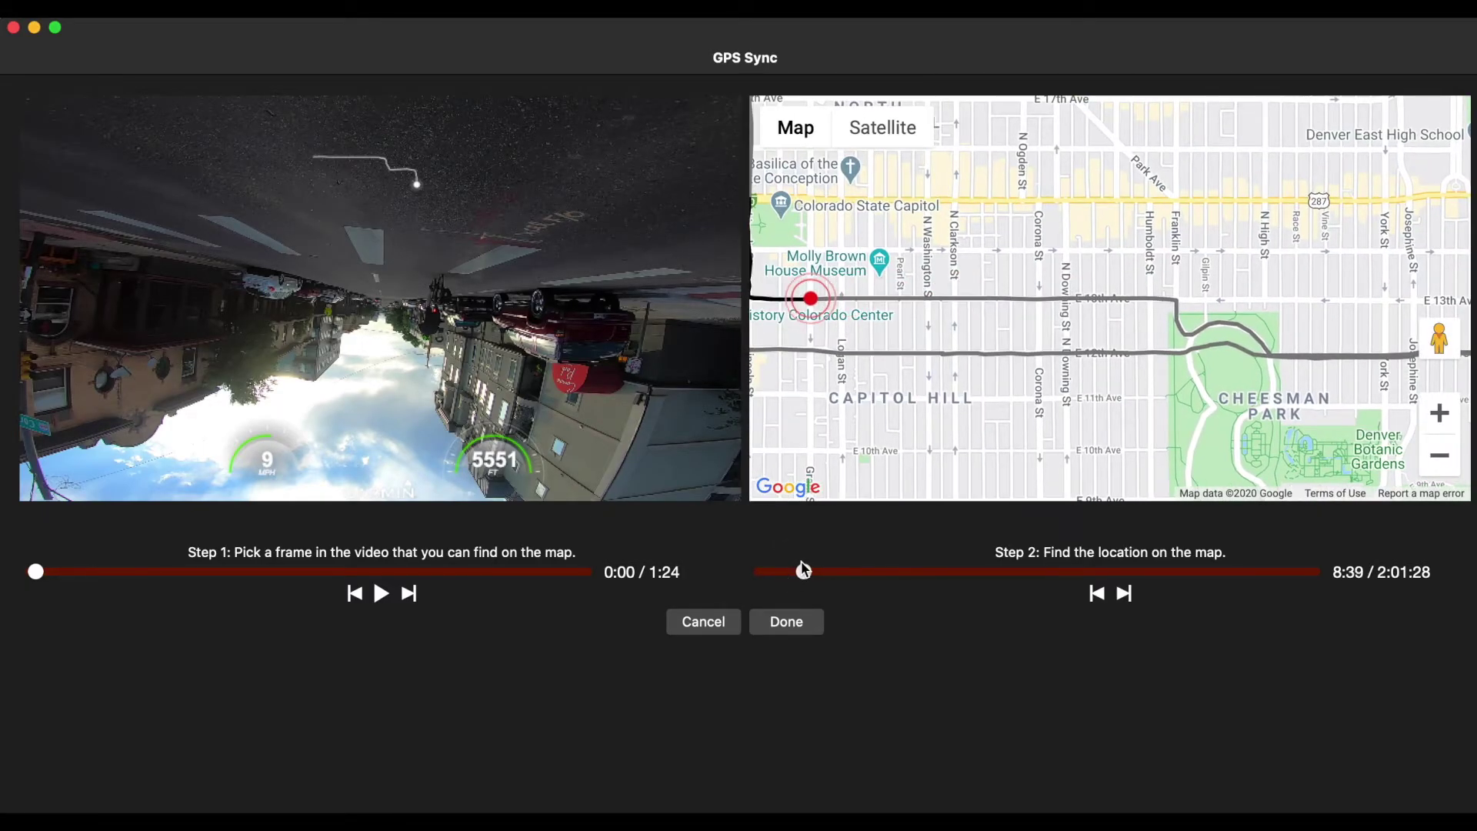
{"action": "left_click", "coordinate": [844, 285]}
{"action": "mouse_move", "coordinate": [844, 285]}
{"action": "left_mouse_down"}
{"action": "mouse_move", "coordinate": [966, 258]}
{"action": "mouse_move", "coordinate": [1041, 270]}
{"action": "left_mouse_up"}
{"action": "left_click", "coordinate": [1444, 416]}
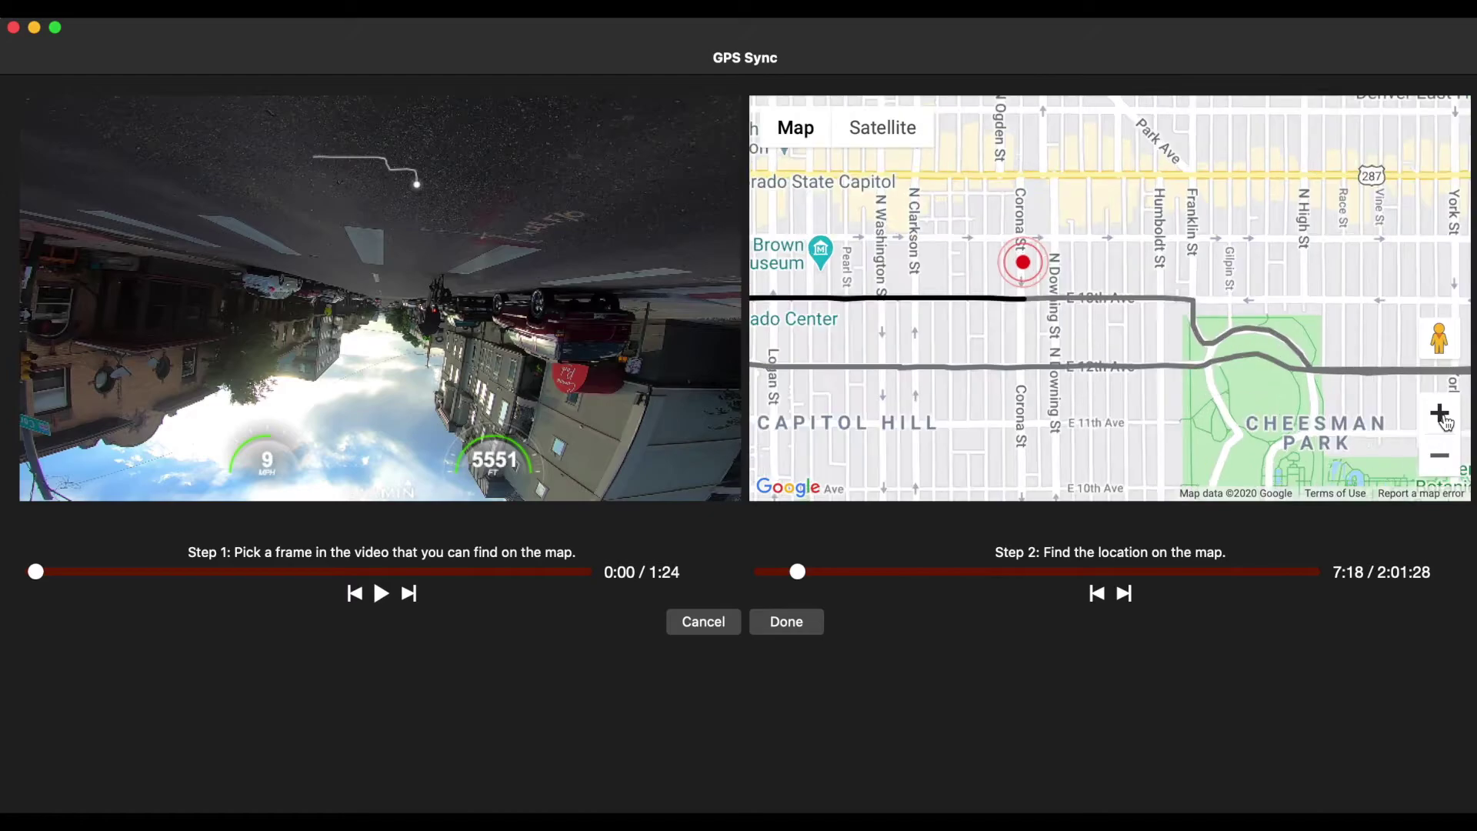
Nudge the log position in small increments to 7:20, keeping the video at 0:00
{"action": "left_click", "coordinate": [1099, 595]}
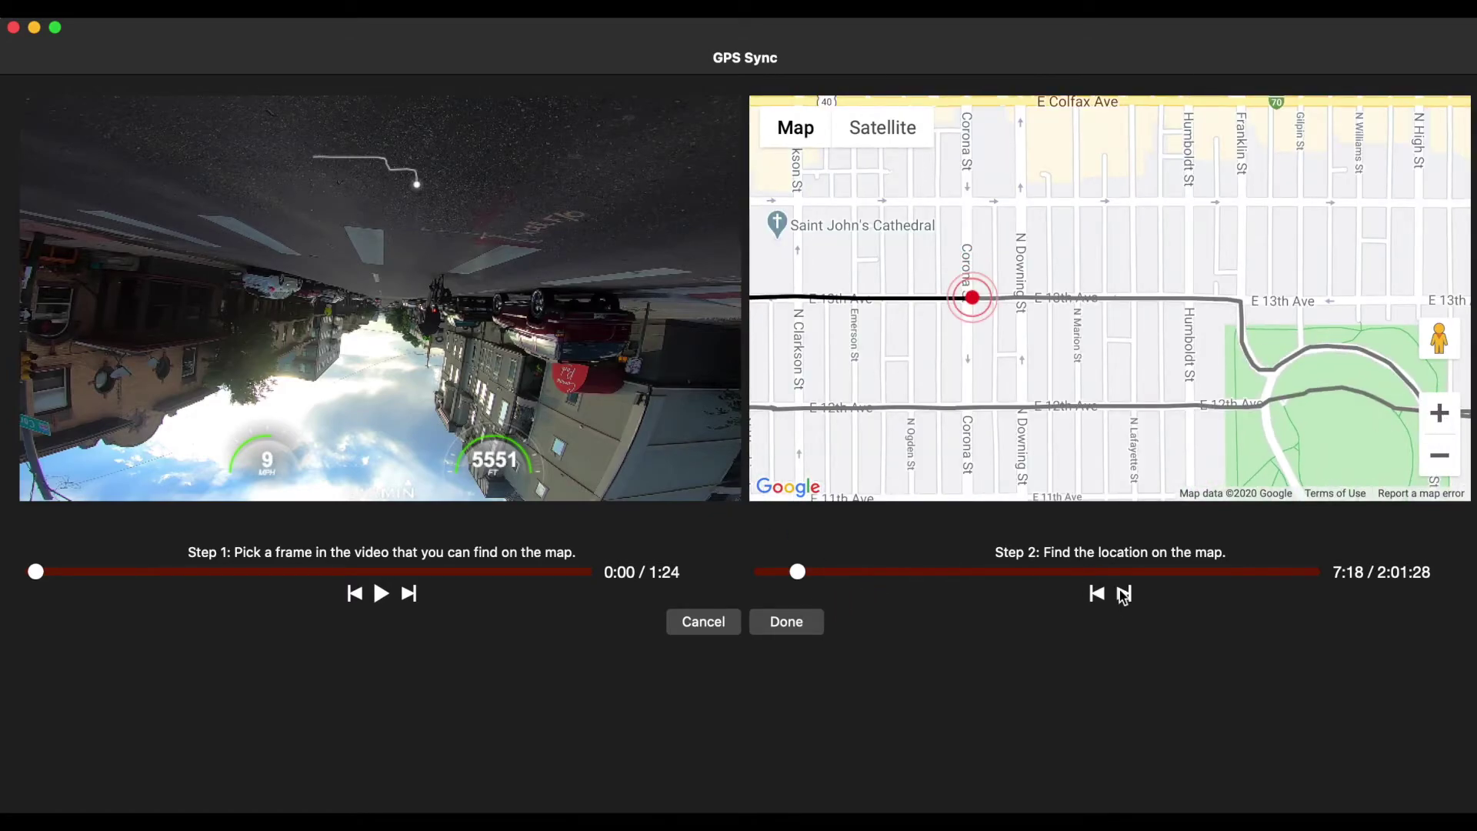
{"action": "left_click", "coordinate": [1127, 594]}
{"action": "left_click", "coordinate": [1127, 595]}
{"action": "left_click", "coordinate": [1126, 594]}
{"action": "left_click", "coordinate": [1126, 595]}
{"action": "left_click", "coordinate": [1126, 595]}
{"action": "left_click", "coordinate": [1128, 595]}
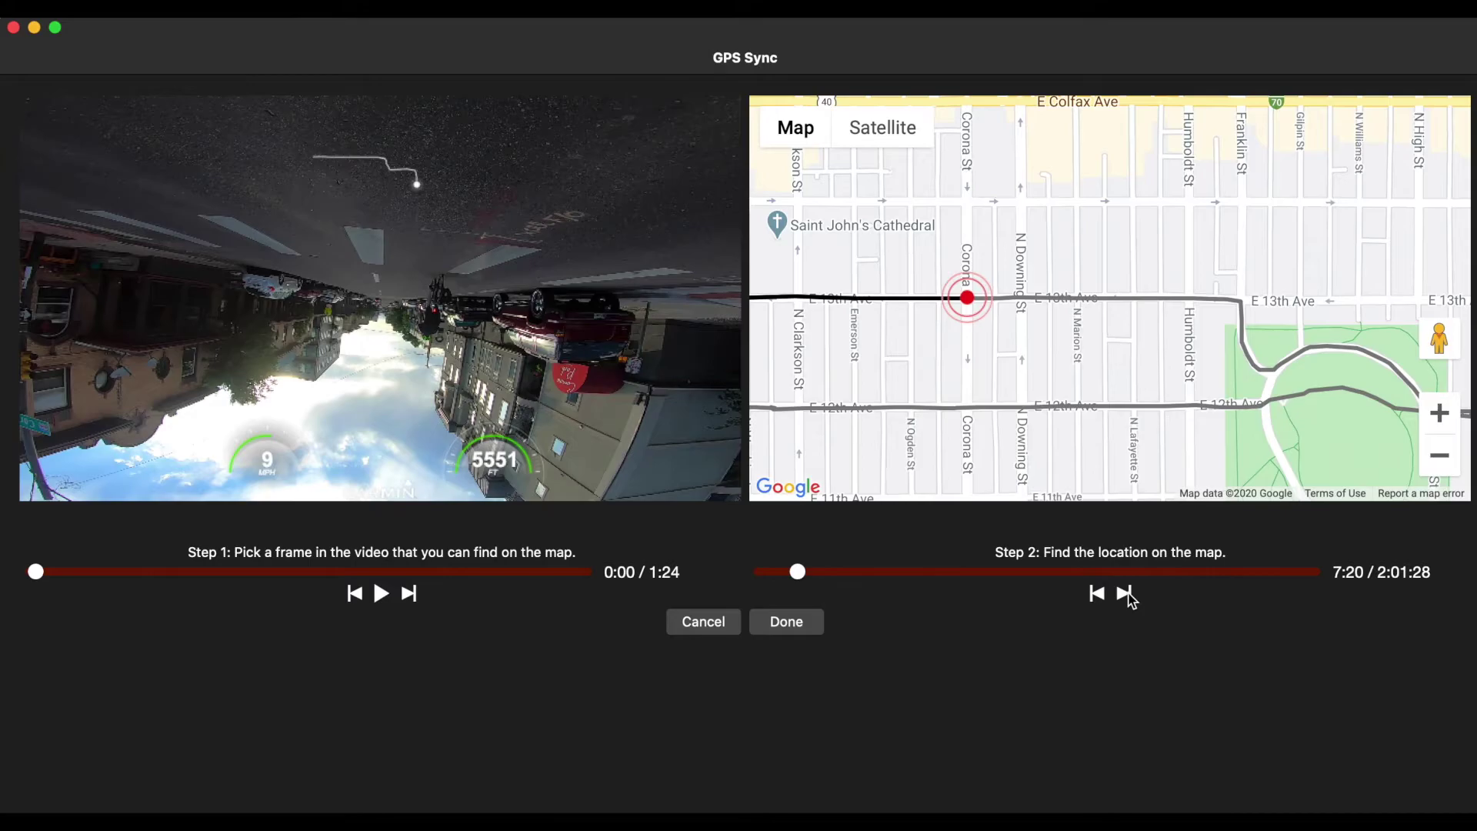
Fine-tune the log position onto the Corona St and E 13th Ave intersection and apply the GPS sync
{"action": "left_click", "coordinate": [1440, 414]}
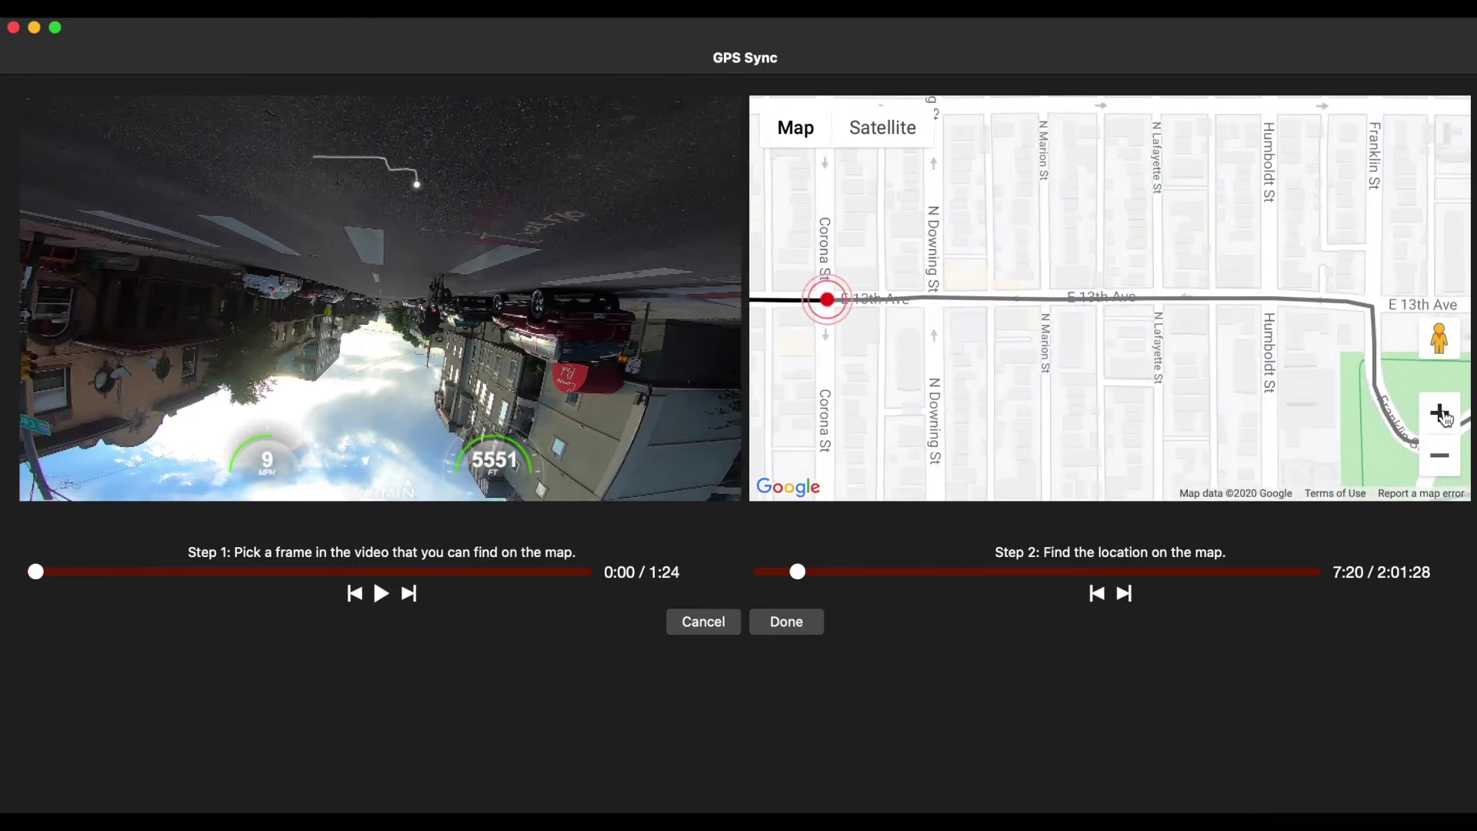
{"action": "left_click", "coordinate": [1440, 414]}
{"action": "left_click_drag", "start_coordinate": [867, 357], "coordinate": [1247, 374]}
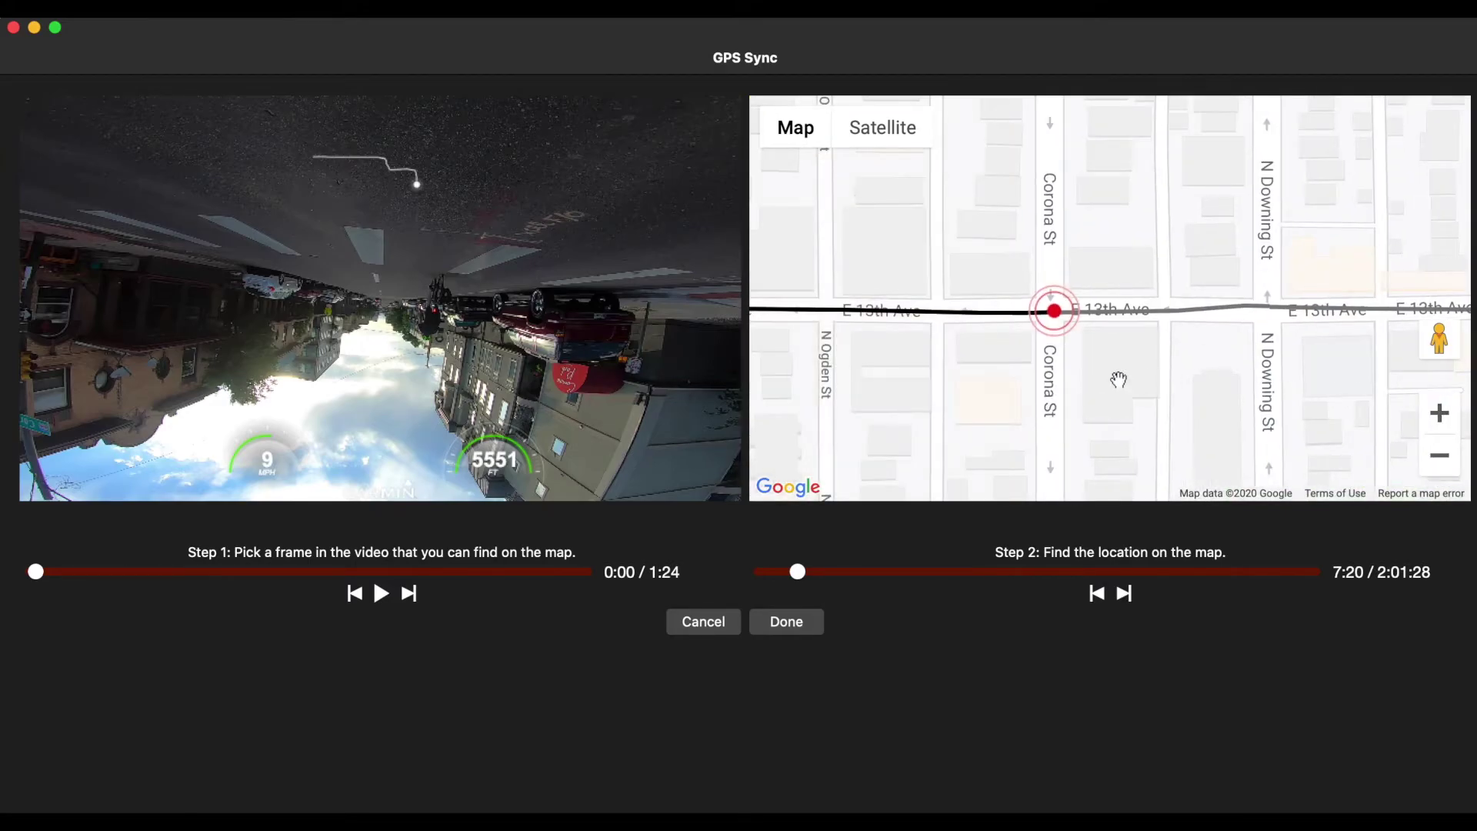
{"action": "left_click", "coordinate": [1125, 593]}
{"action": "left_click", "coordinate": [1124, 594]}
{"action": "left_click", "coordinate": [1125, 594]}
{"action": "left_click", "coordinate": [1097, 601]}
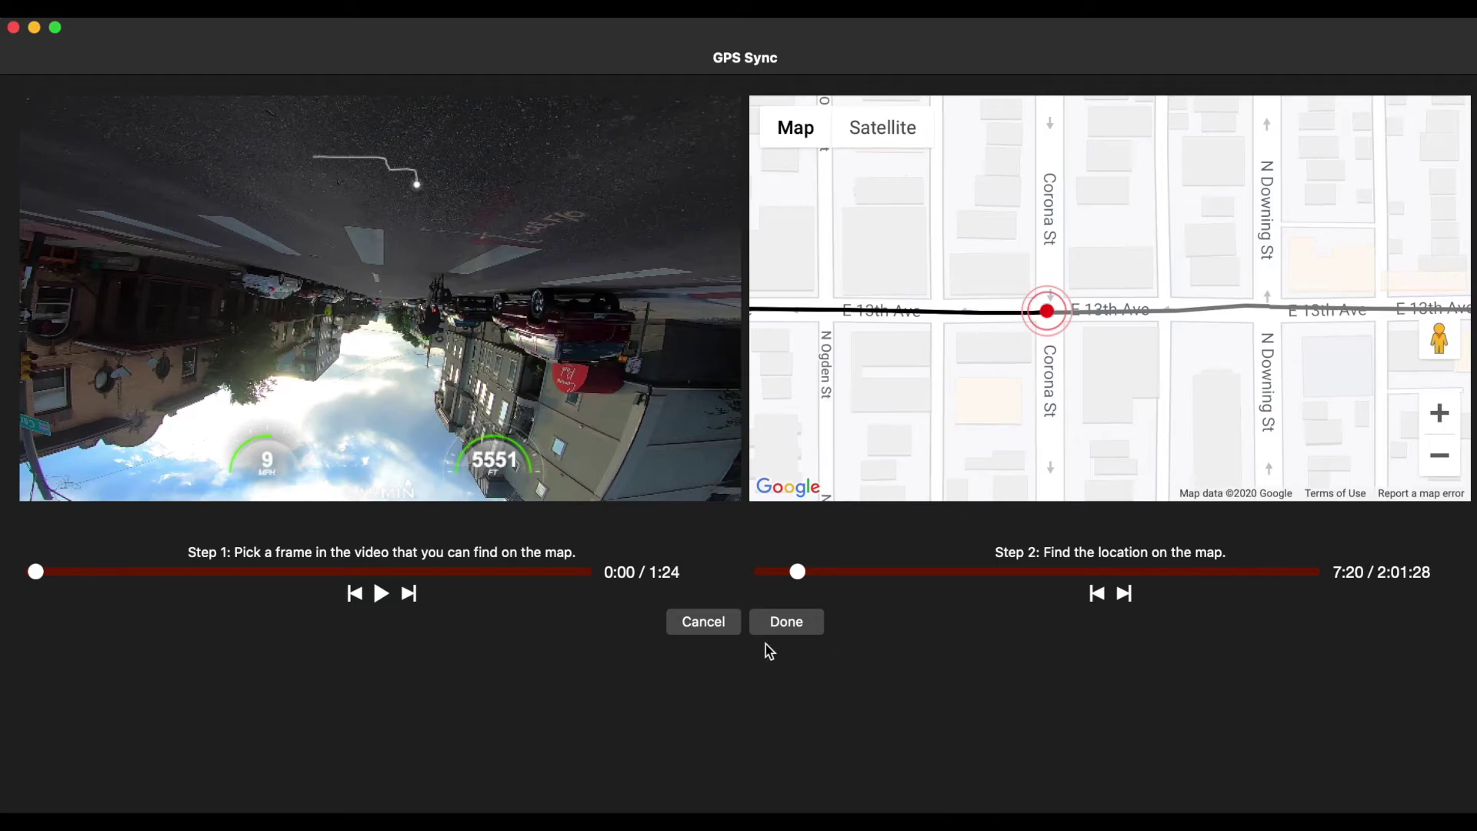
{"action": "left_click", "coordinate": [786, 623]}
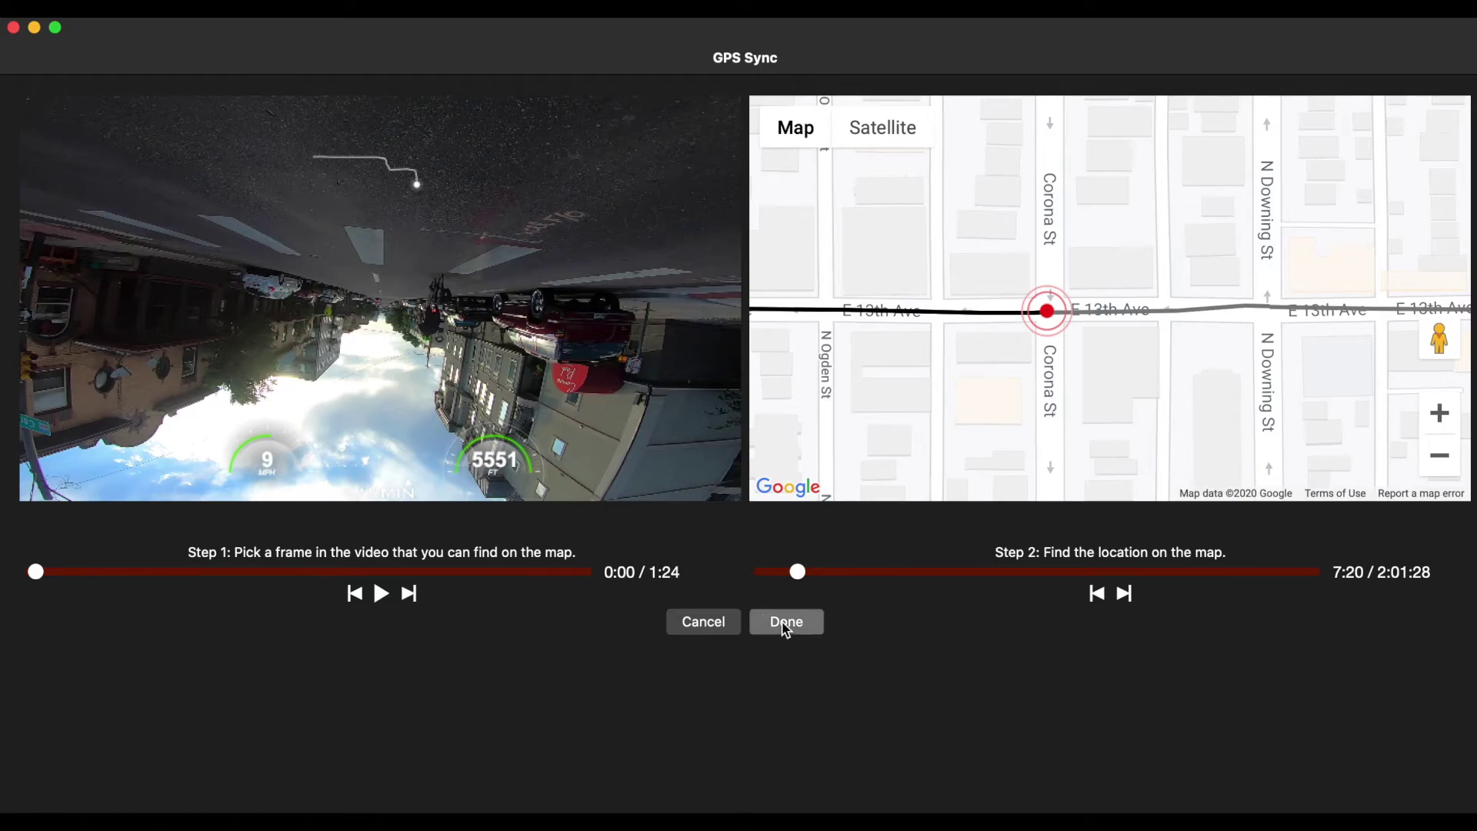